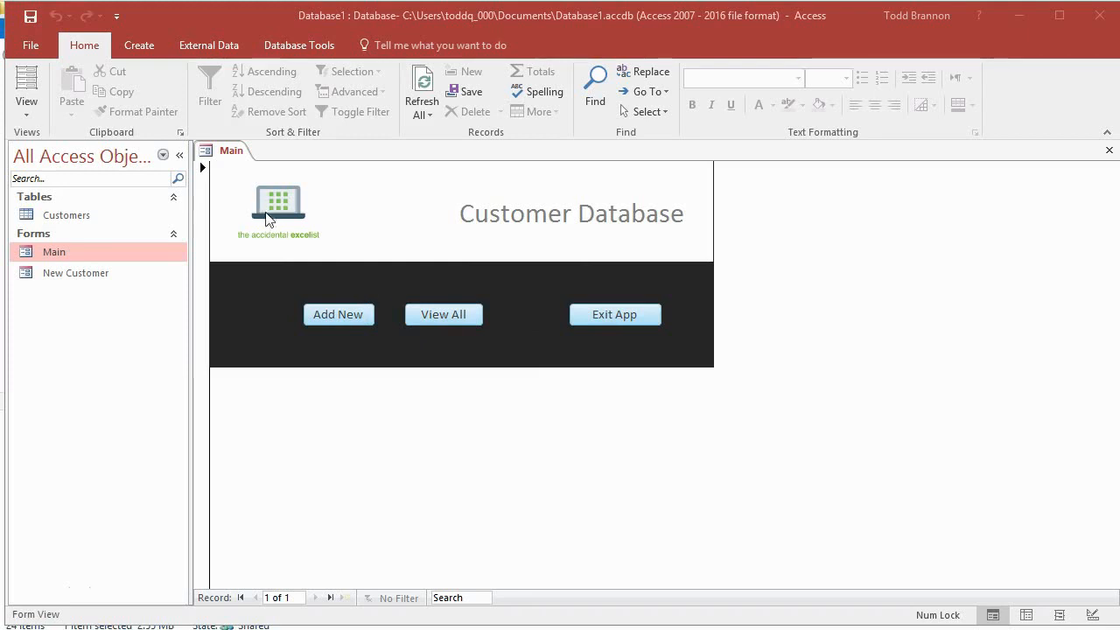
Step: Test the Add New function on the Main form, saving Main's design changes, and close the New Customer form each time
{"action": "left_click", "coordinate": [340, 319]}
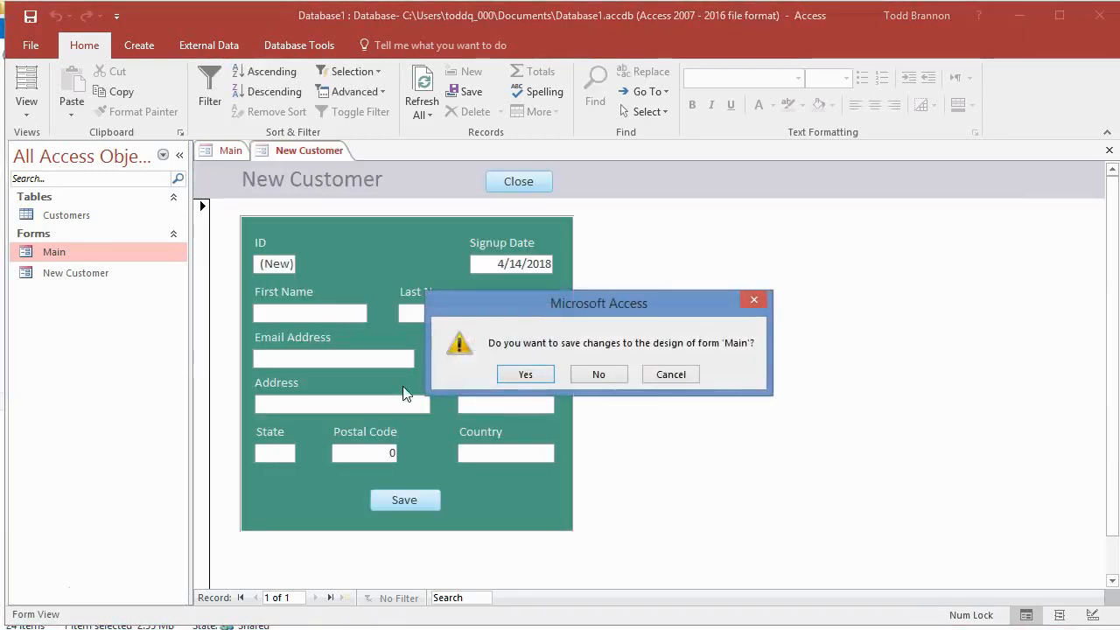
{"action": "left_click", "coordinate": [525, 374]}
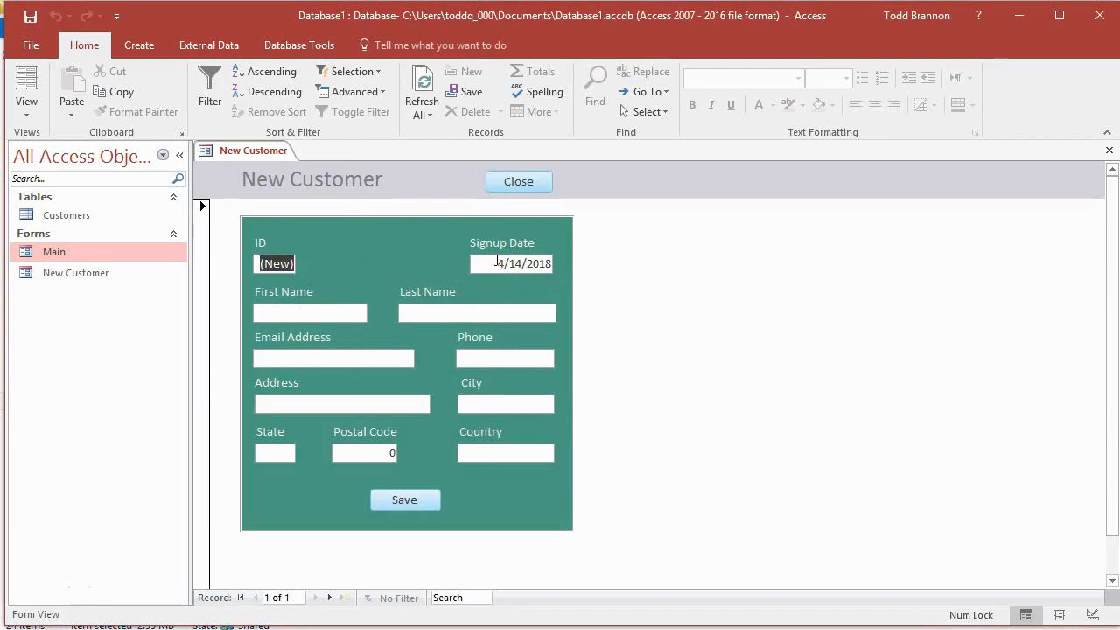
{"action": "left_click", "coordinate": [501, 185]}
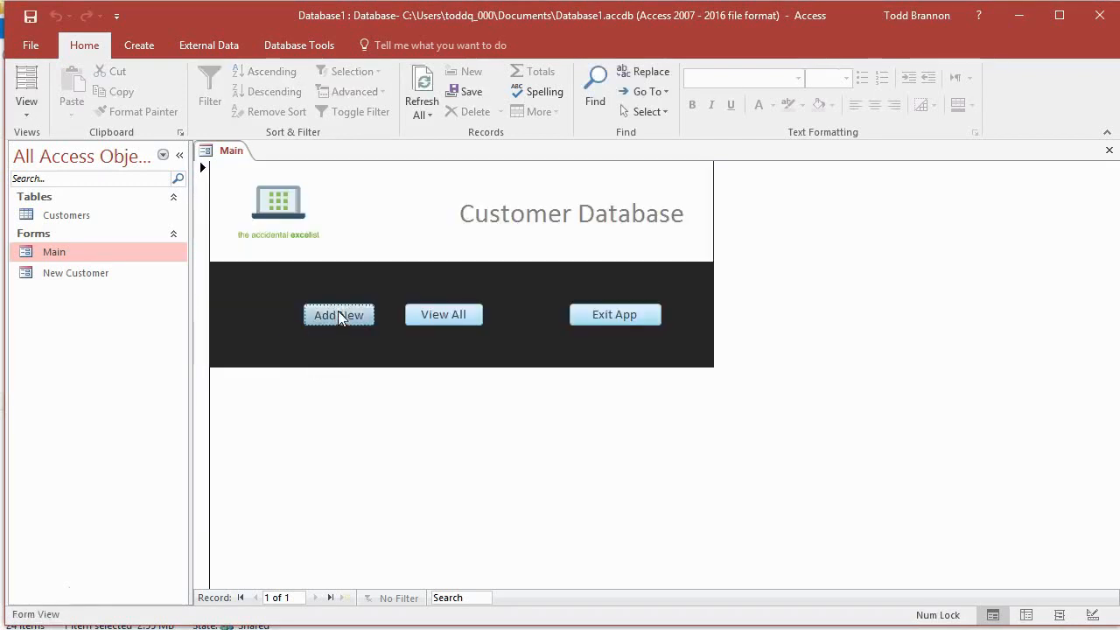
{"action": "left_click", "coordinate": [339, 317]}
{"action": "left_click", "coordinate": [514, 181]}
Step: Open the Customers table, look over its records and fields, and close it
{"action": "double_click", "coordinate": [69, 215]}
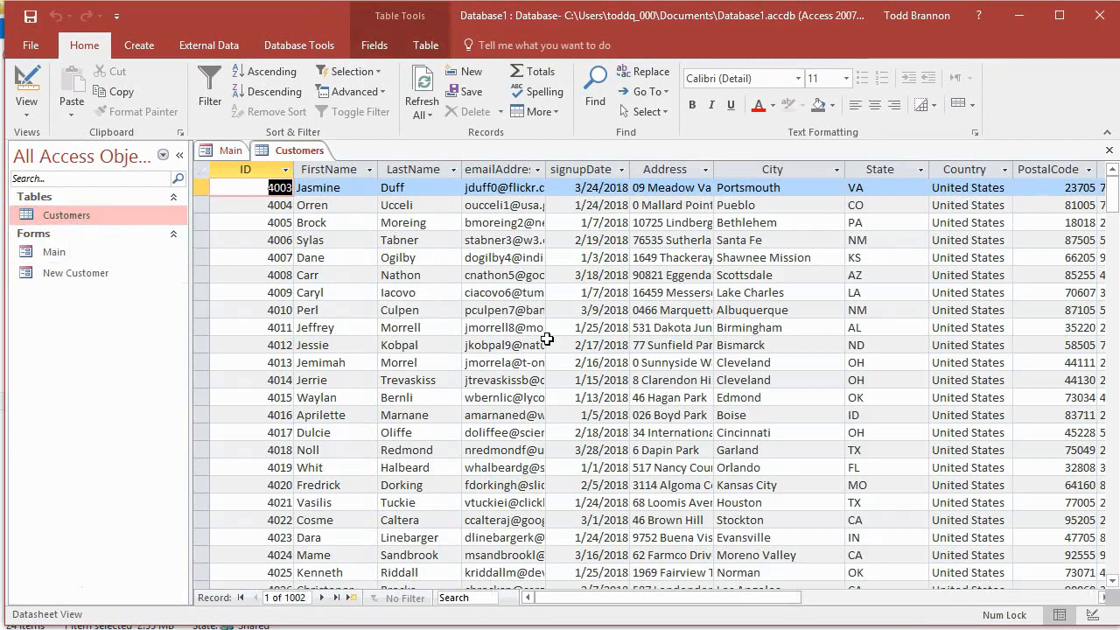
{"action": "scroll", "coordinate": [547, 339], "scroll_direction": "down", "scroll_amount": 2}
{"action": "scroll", "coordinate": [547, 338], "scroll_direction": "up", "scroll_amount": 2}
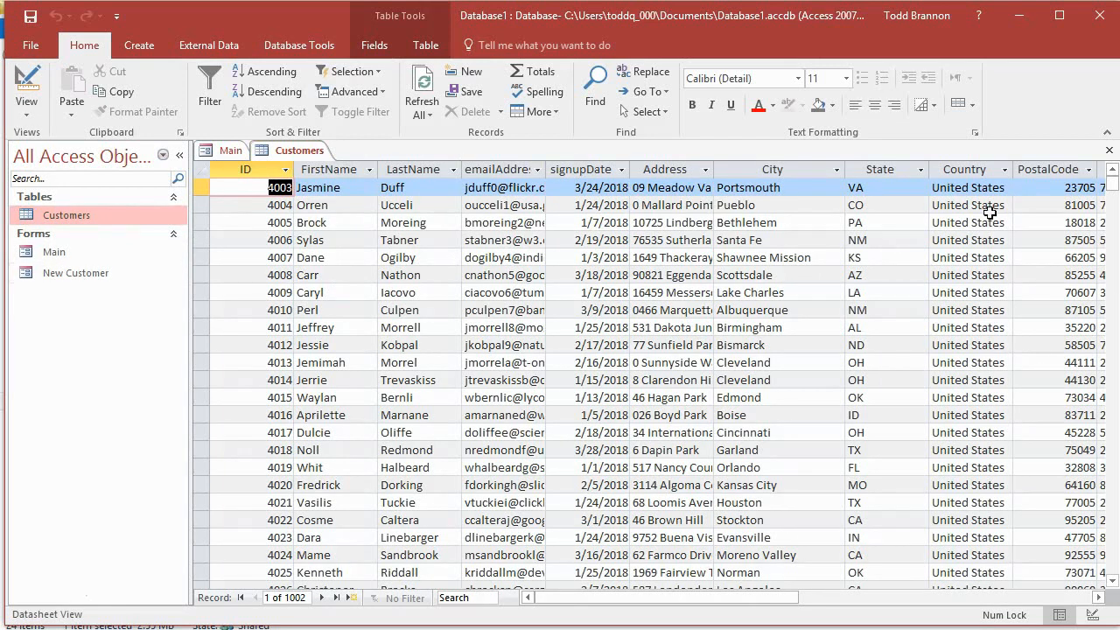
{"action": "left_click", "coordinate": [1109, 150]}
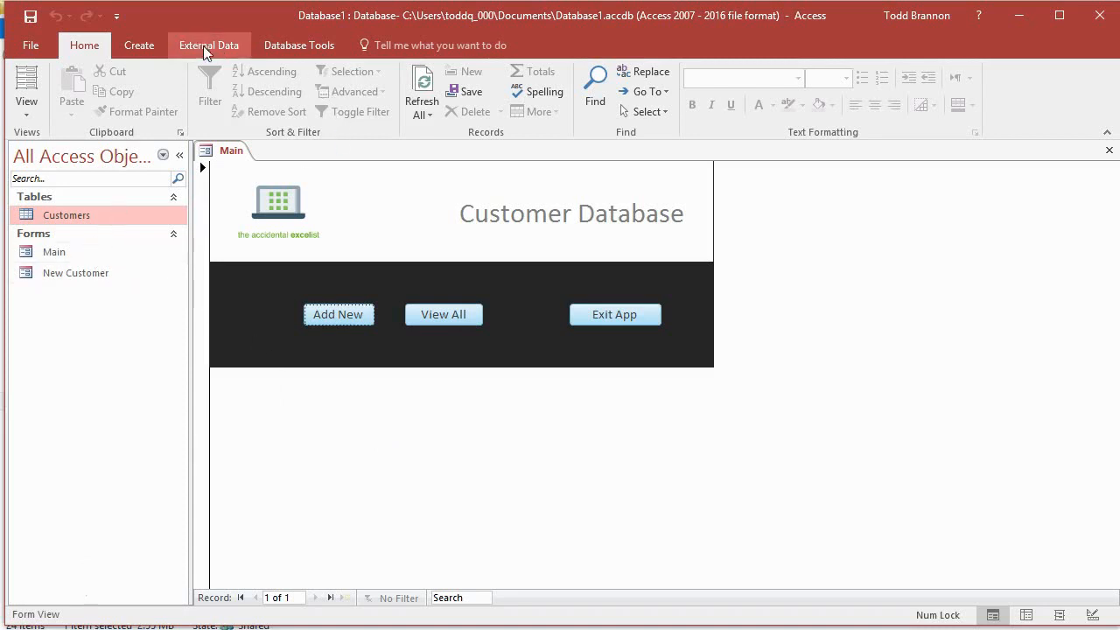
Step: Start a new form with the Form Wizard and include all fields of the Customers table
{"action": "left_click", "coordinate": [154, 47]}
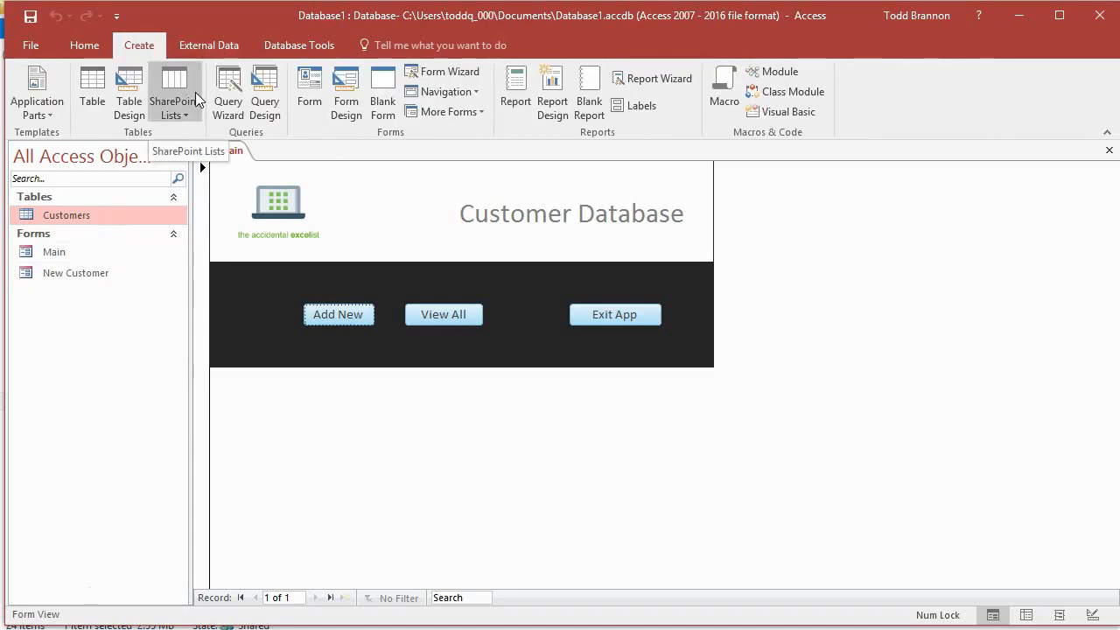
{"action": "left_click", "coordinate": [445, 73]}
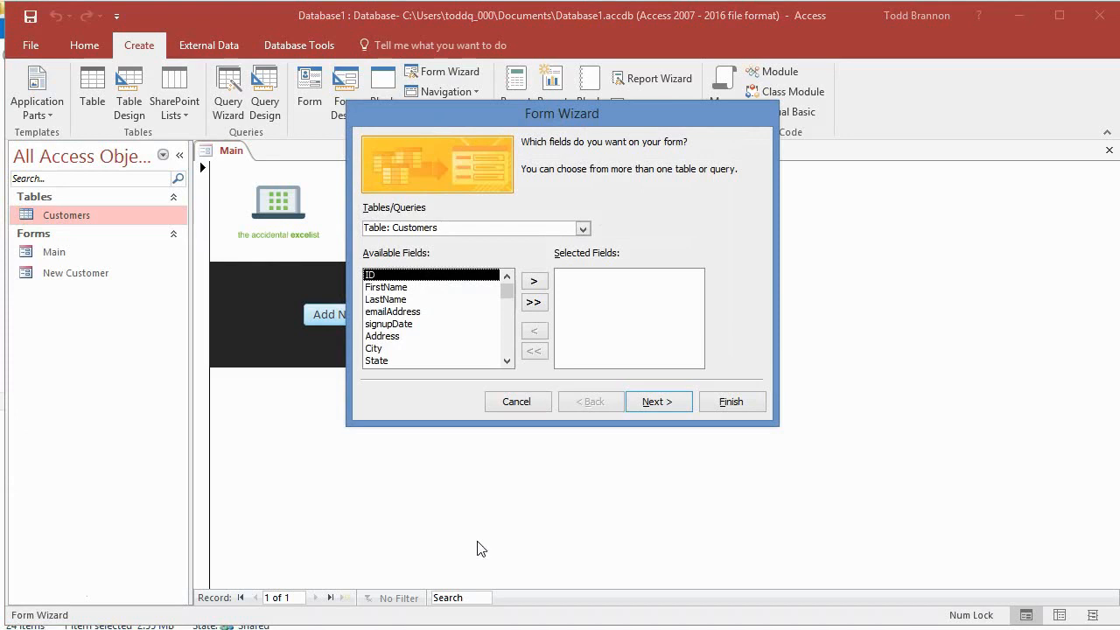
{"action": "left_click", "coordinate": [582, 229]}
{"action": "left_click", "coordinate": [582, 229]}
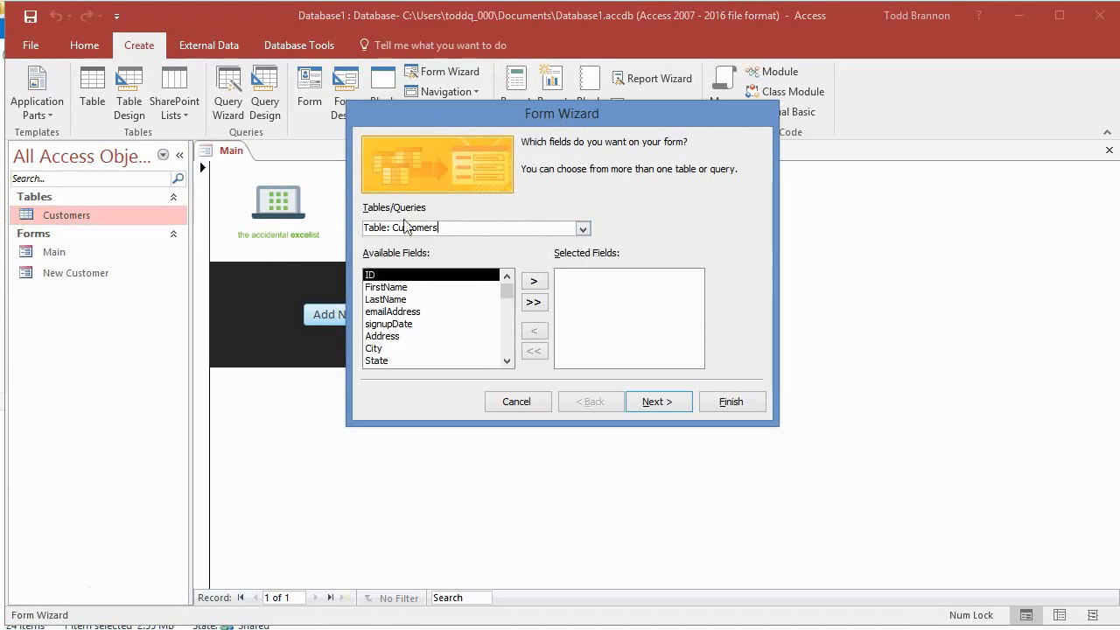
{"action": "left_click", "coordinate": [533, 304]}
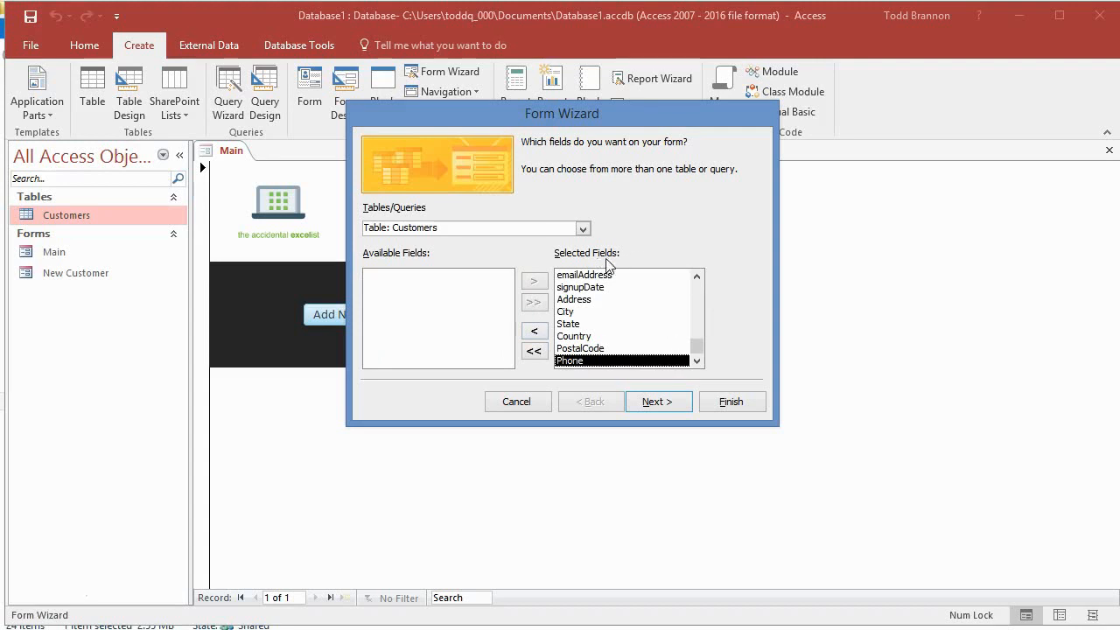
{"action": "left_click", "coordinate": [655, 401]}
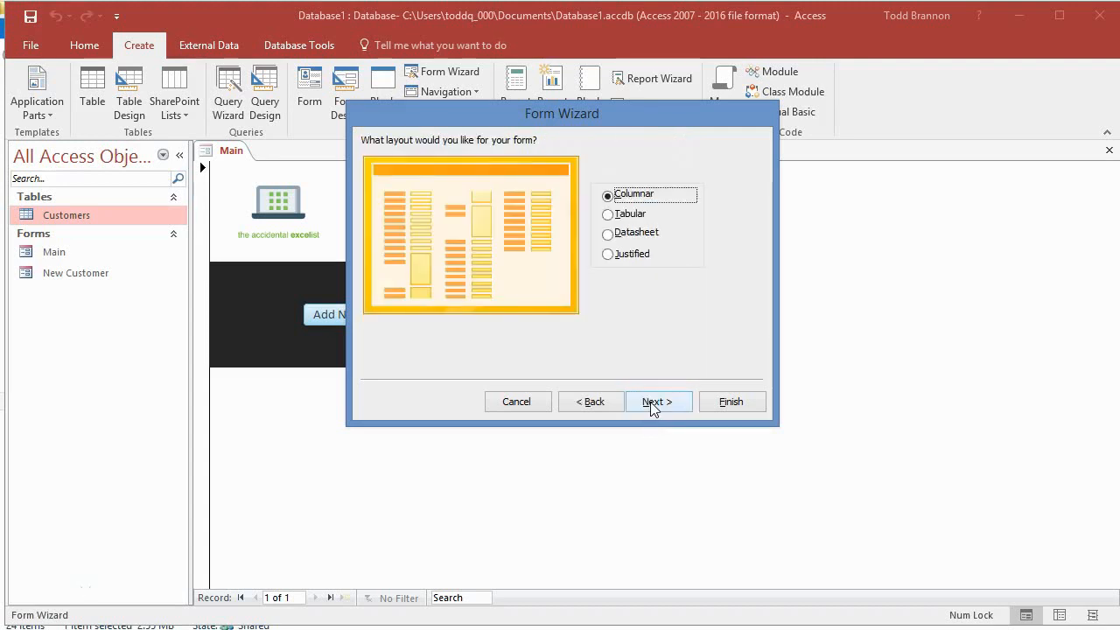
Step: Preview the Tabular, Datasheet and Justified layouts, and choose Columnar for the new form
{"action": "left_click", "coordinate": [611, 216]}
{"action": "left_click", "coordinate": [611, 233]}
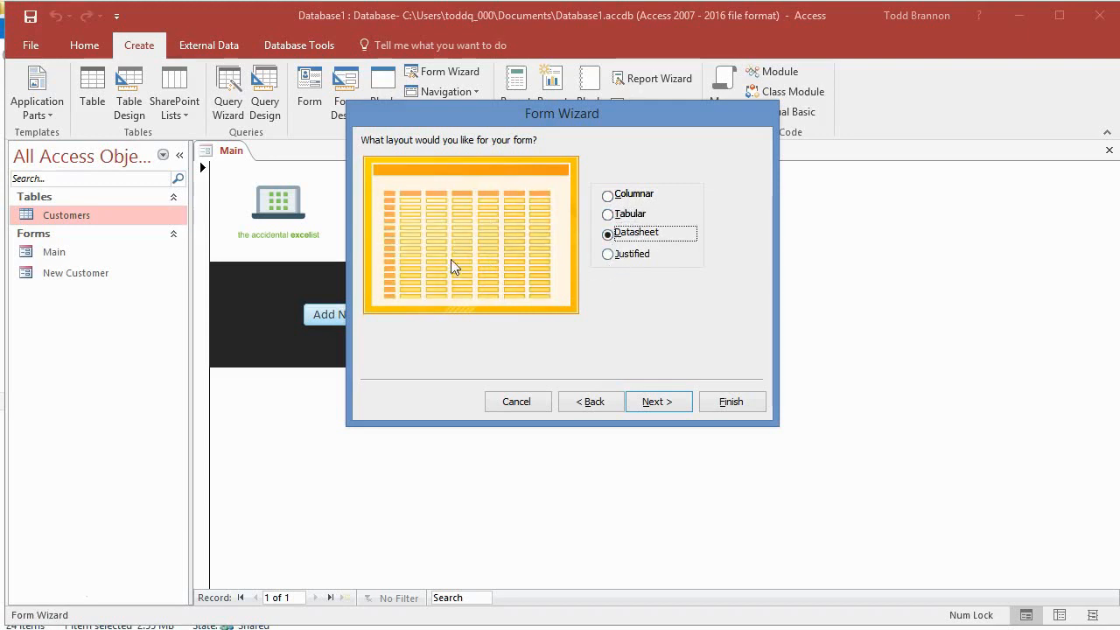
{"action": "left_click", "coordinate": [607, 255]}
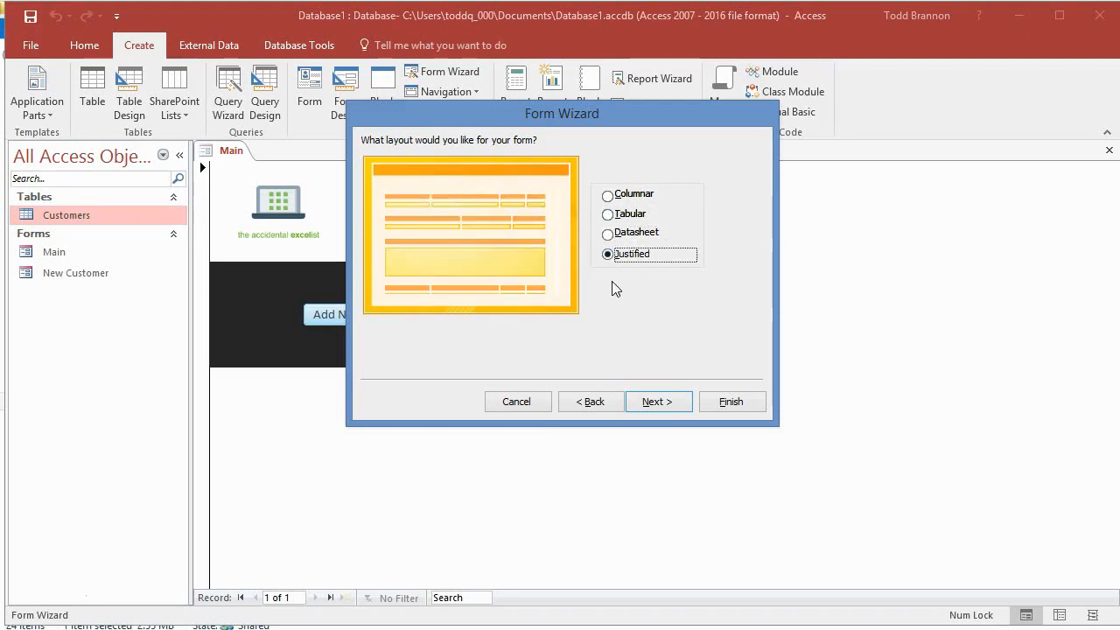
{"action": "left_click", "coordinate": [607, 195]}
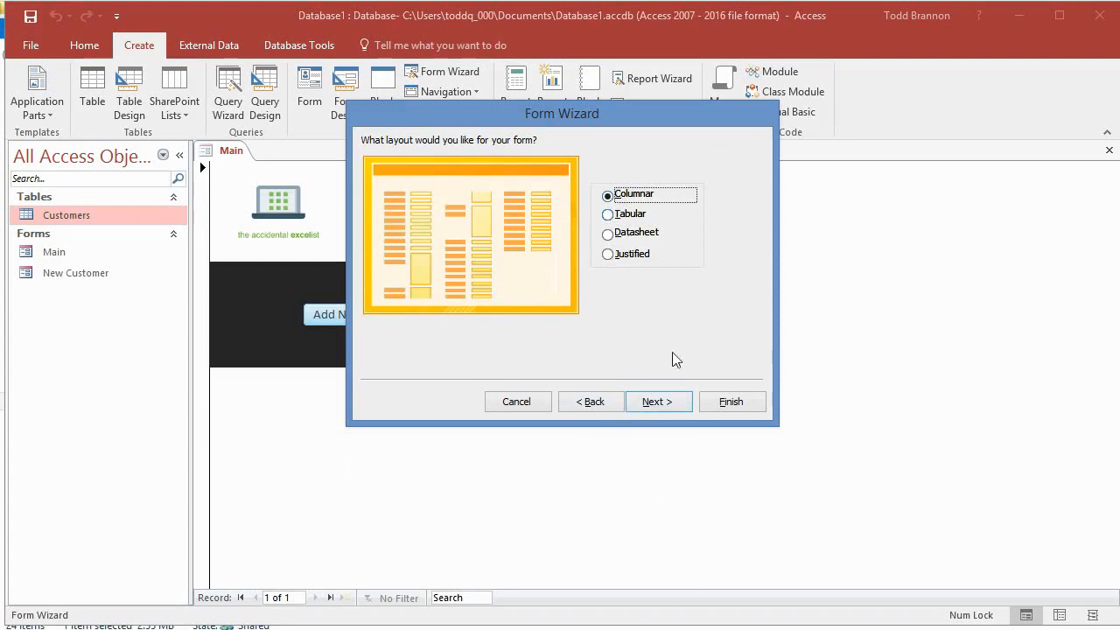
{"action": "left_click", "coordinate": [655, 405]}
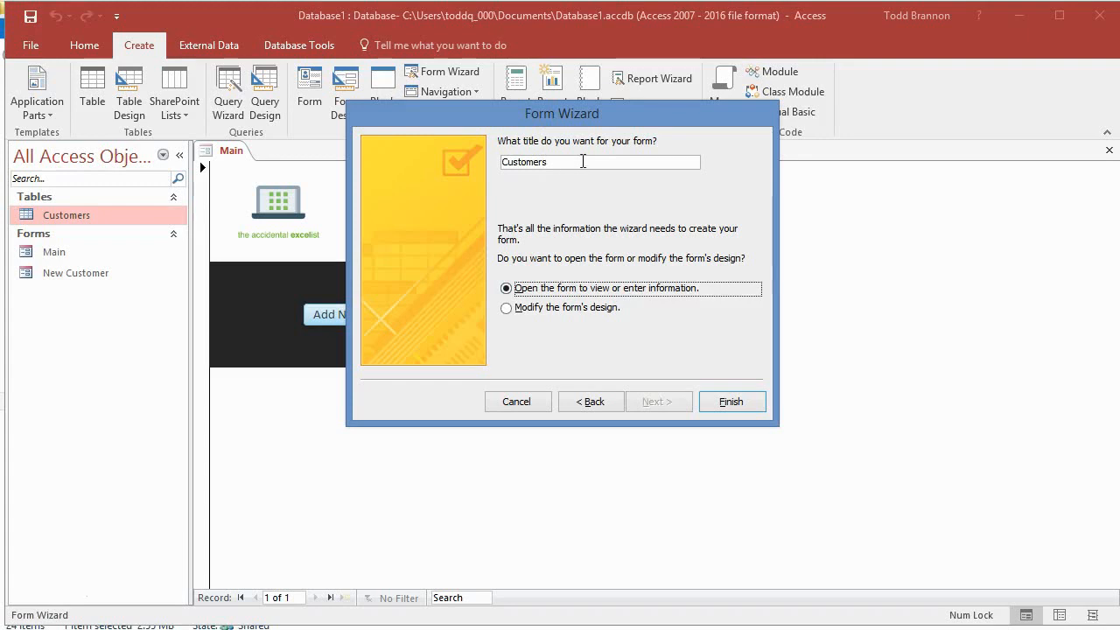
Step: Title the new form All Customers and finish the wizard, opening the form to view information
{"action": "left_click_drag", "start_coordinate": [583, 161], "coordinate": [477, 159]}
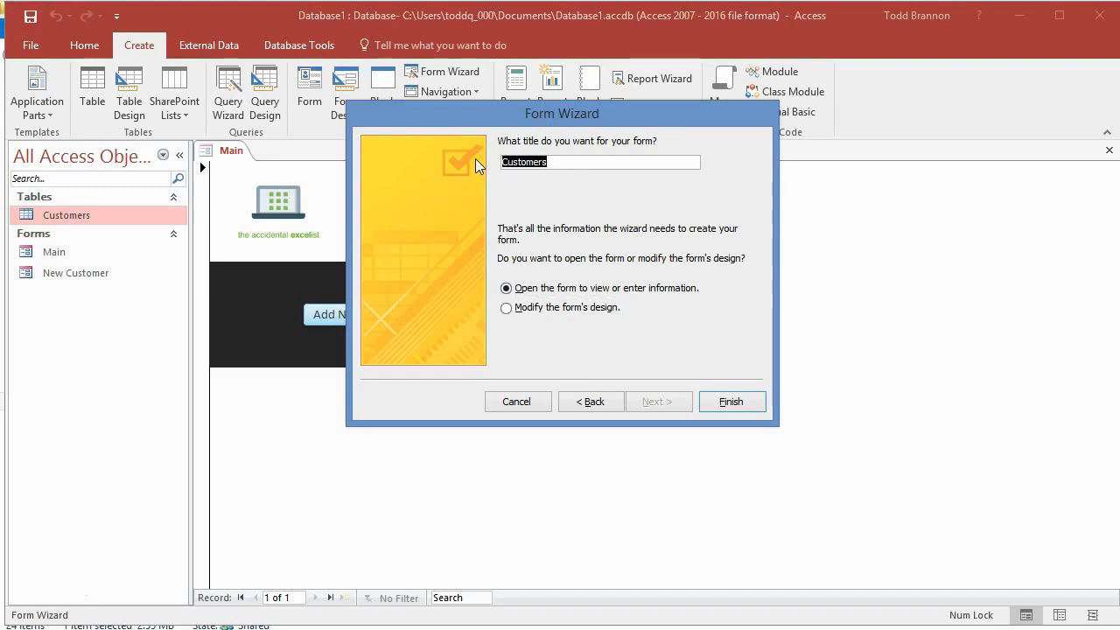
{"action": "type", "text": "View Al"}
{"action": "key", "text": "BackSpace"}
{"action": "key", "text": "BackSpace"}
{"action": "key", "text": "BackSpace"}
{"action": "key", "text": "BackSpace"}
{"action": "key", "text": "BackSpace"}
{"action": "key", "text": "BackSpace"}
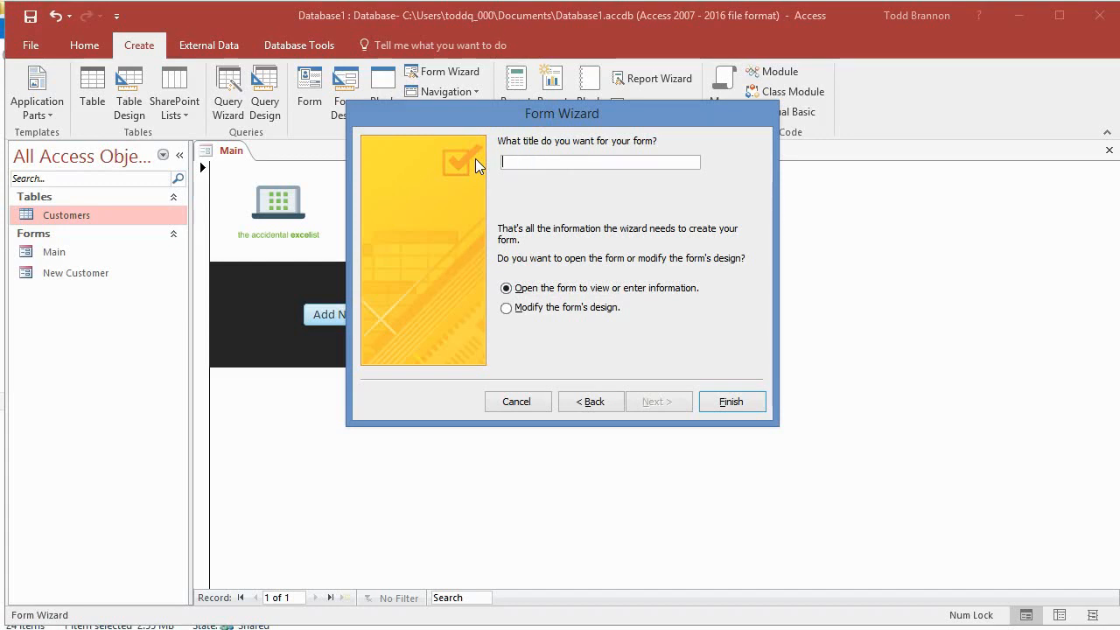
{"action": "type", "text": "All Customers"}
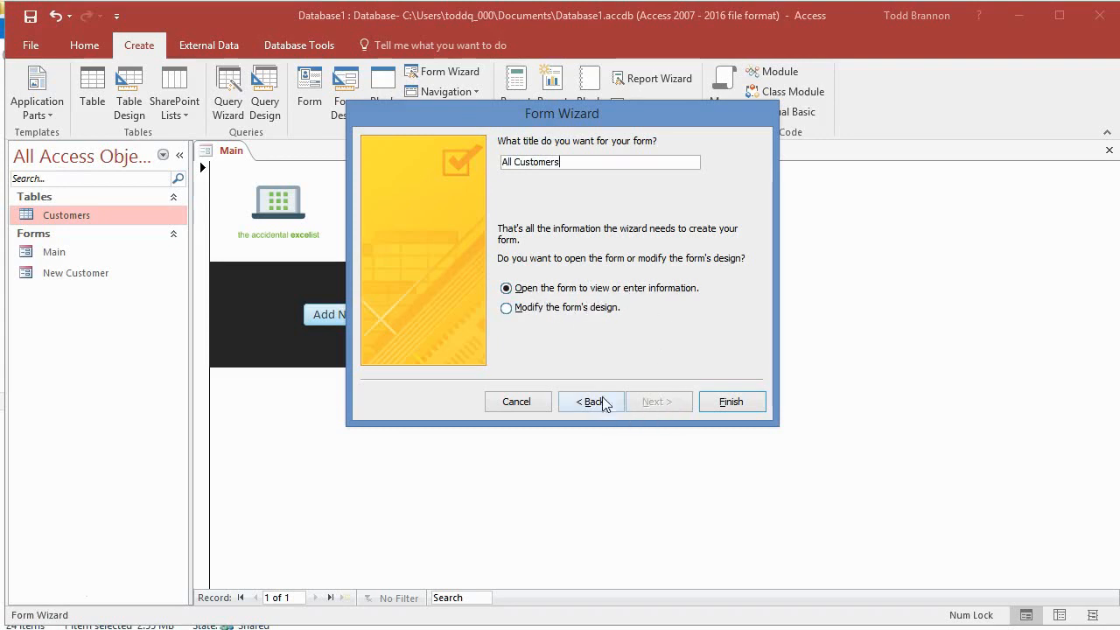
{"action": "left_click", "coordinate": [753, 404]}
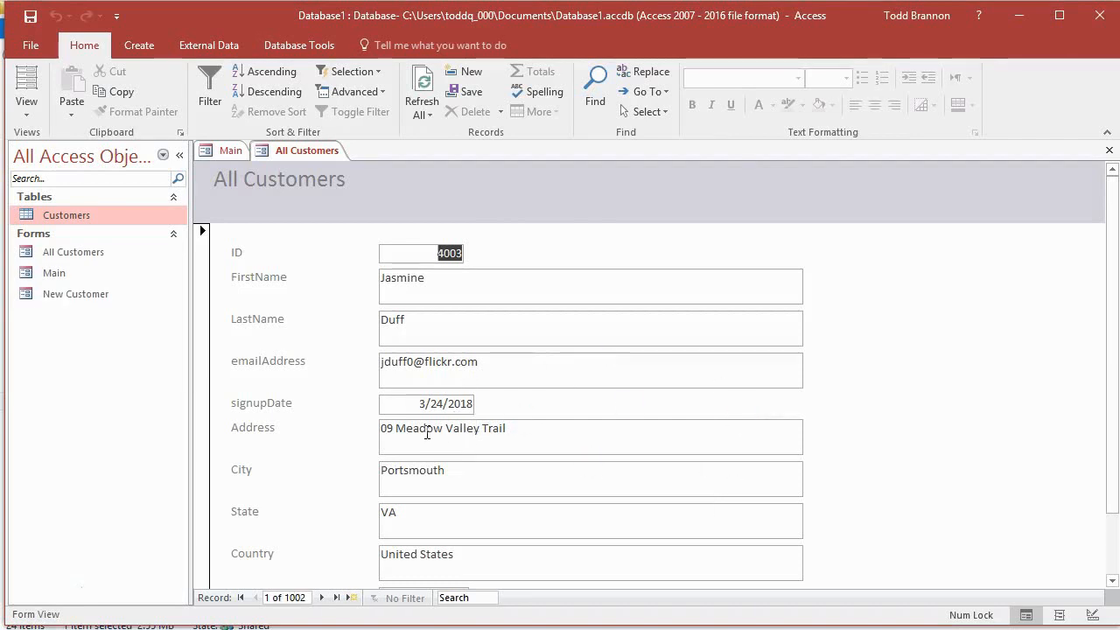
Step: Review the fields of the new All Customers form and switch it to Design View
{"action": "scroll", "coordinate": [476, 385], "scroll_direction": "down", "scroll_amount": 1}
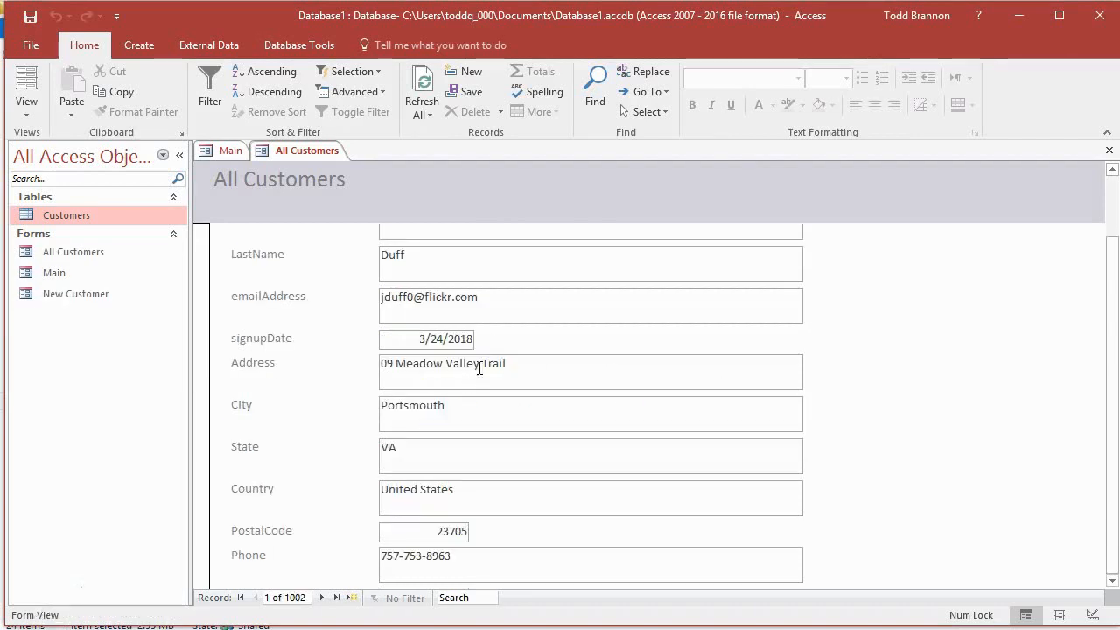
{"action": "scroll", "coordinate": [480, 372], "scroll_direction": "up", "scroll_amount": 1}
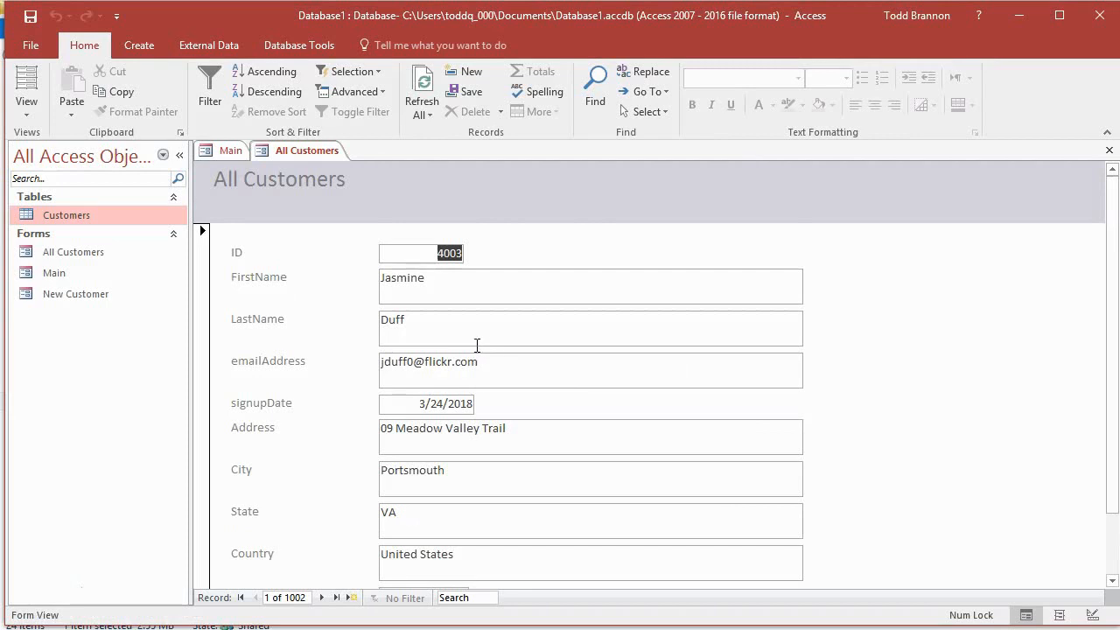
{"action": "left_click", "coordinate": [35, 123]}
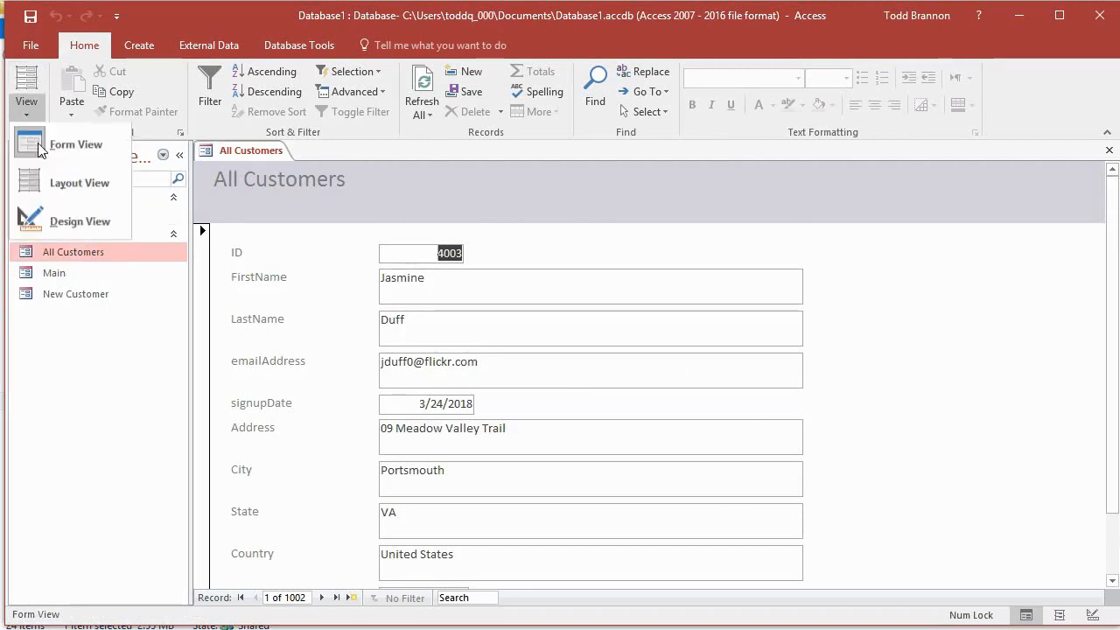
{"action": "left_click", "coordinate": [71, 229]}
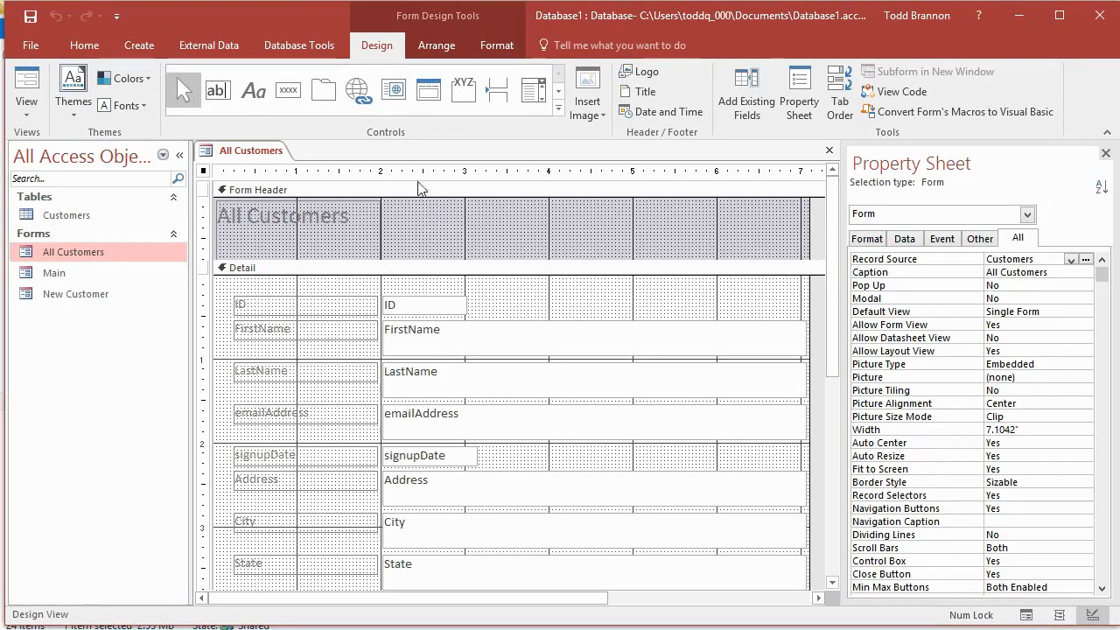
{"action": "left_click", "coordinate": [417, 168]}
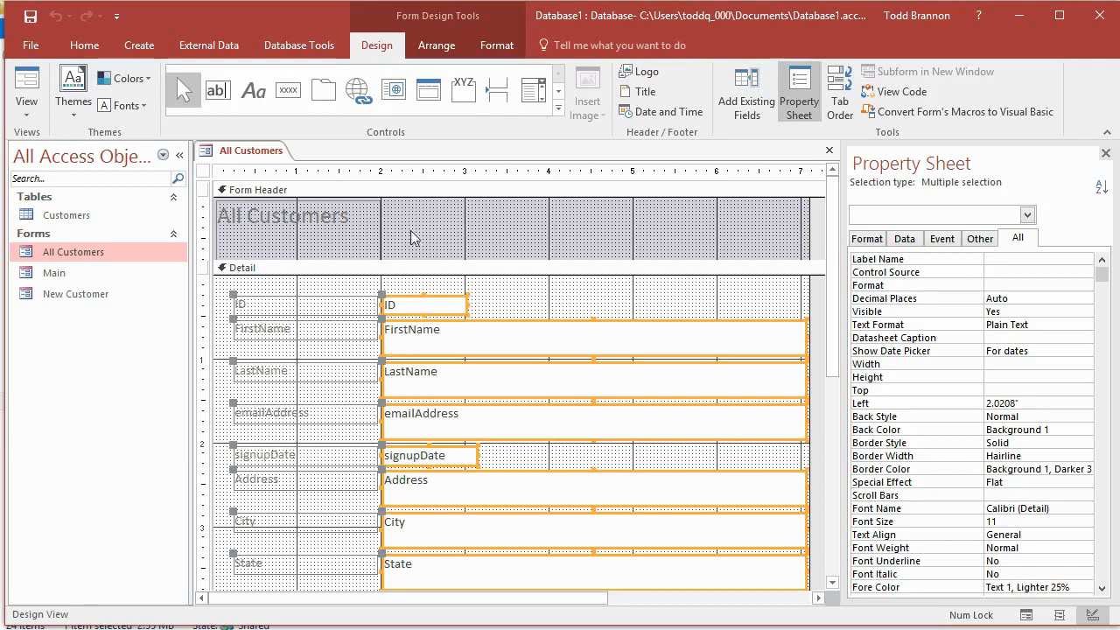
{"action": "scroll", "coordinate": [415, 351], "scroll_direction": "down", "scroll_amount": 6}
{"action": "scroll", "coordinate": [415, 351], "scroll_direction": "up", "scroll_amount": 8}
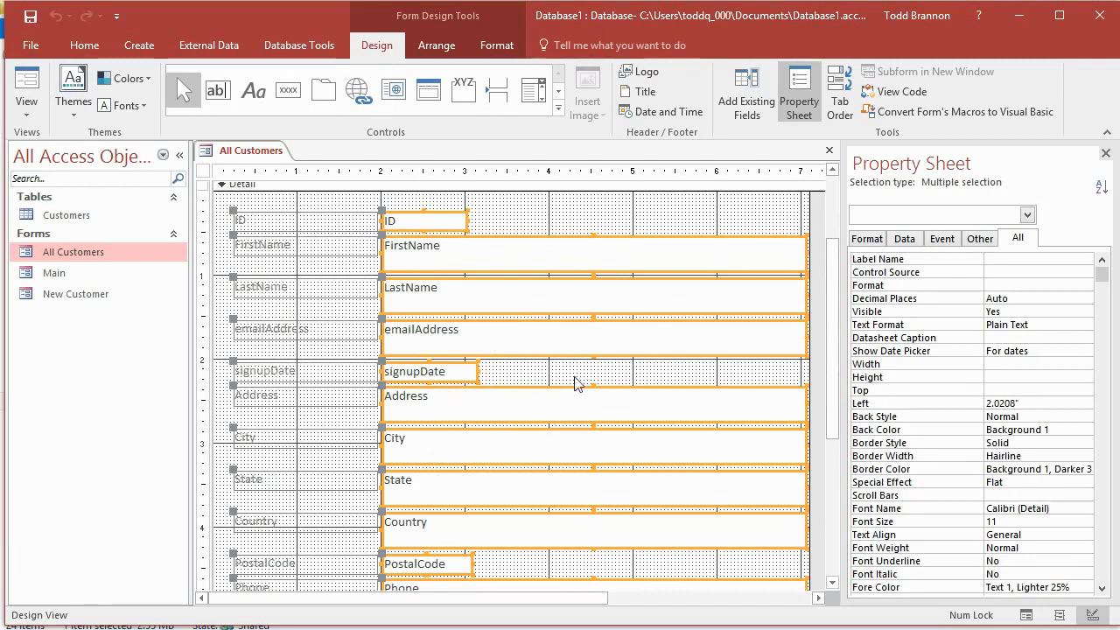
{"action": "scroll", "coordinate": [530, 329], "scroll_direction": "up", "scroll_amount": 3}
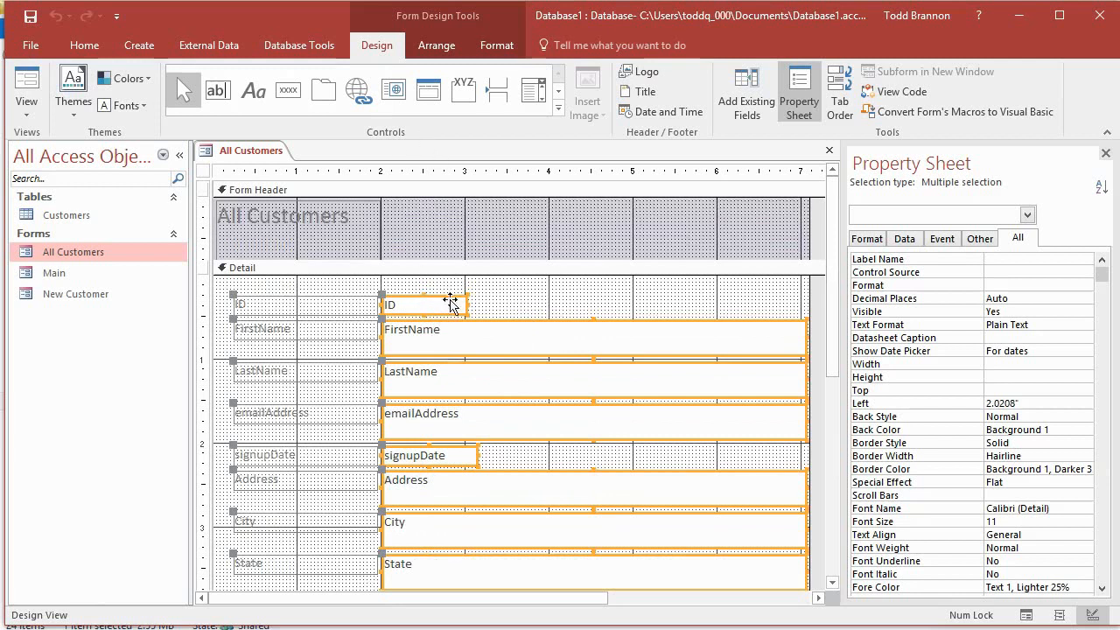
{"action": "left_click", "coordinate": [491, 291]}
Step: Copy the Height value from the format properties of the ID text box
{"action": "left_click", "coordinate": [435, 306]}
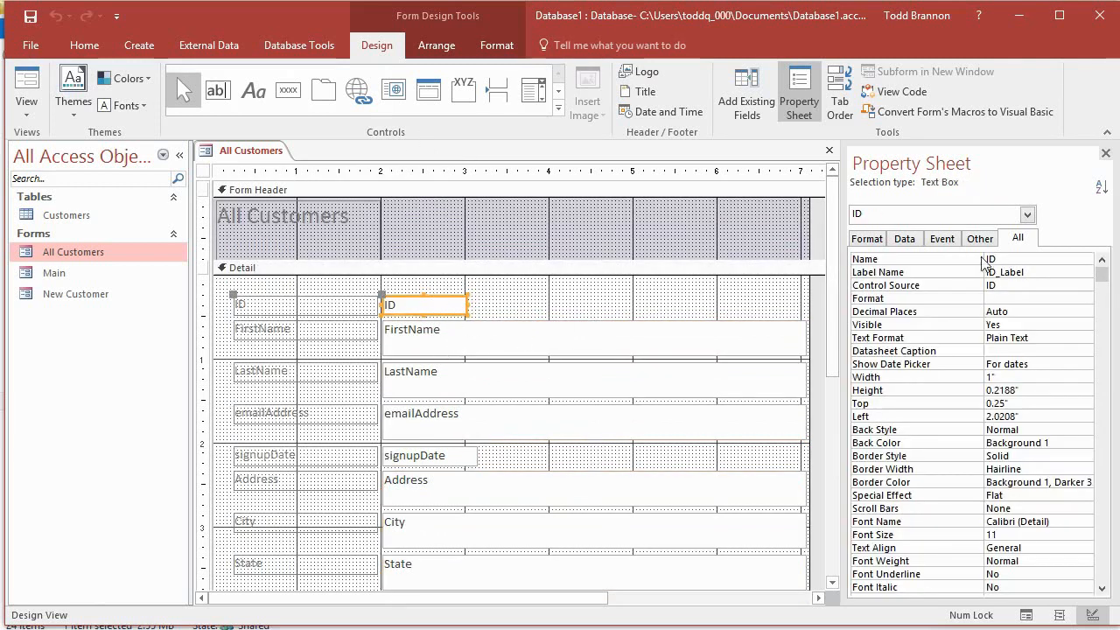
{"action": "left_click", "coordinate": [856, 244]}
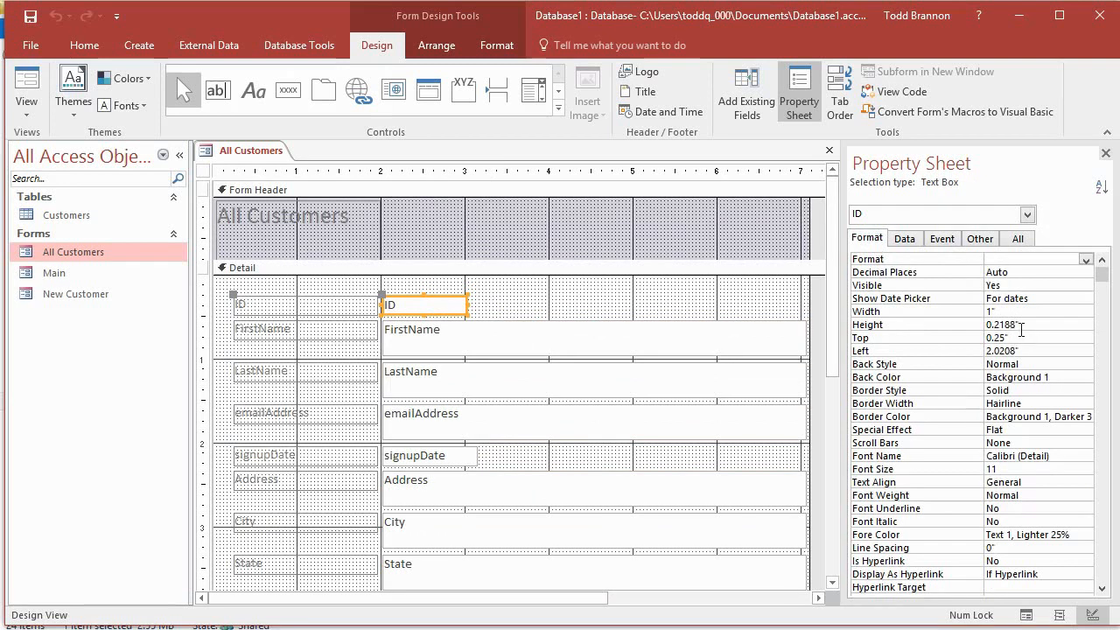
{"action": "left_click", "coordinate": [1024, 322]}
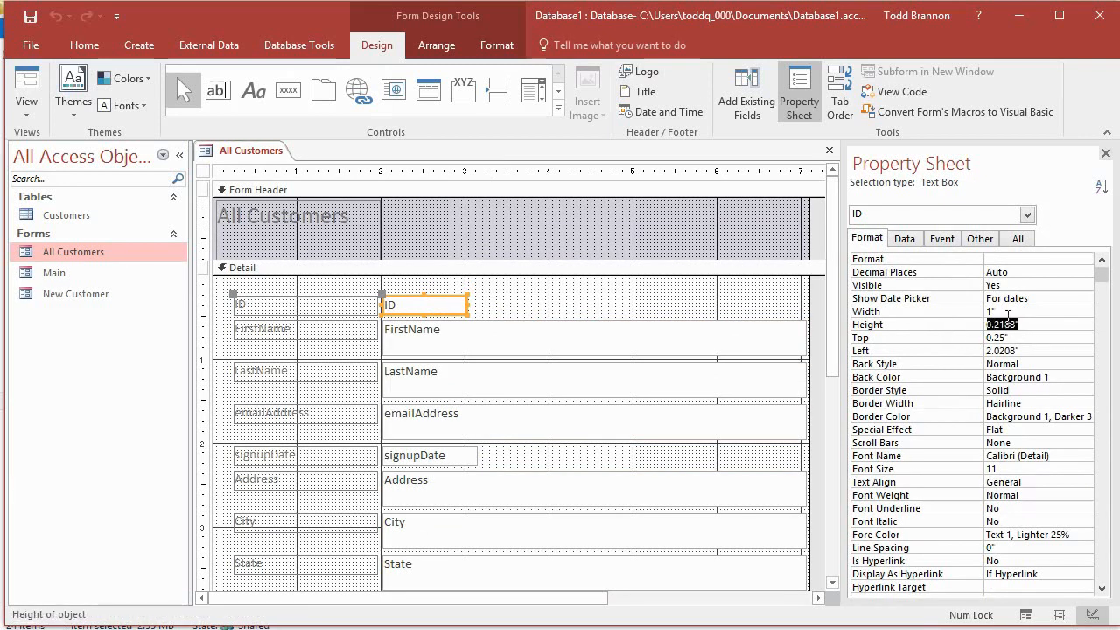
{"action": "right_click", "coordinate": [1009, 324]}
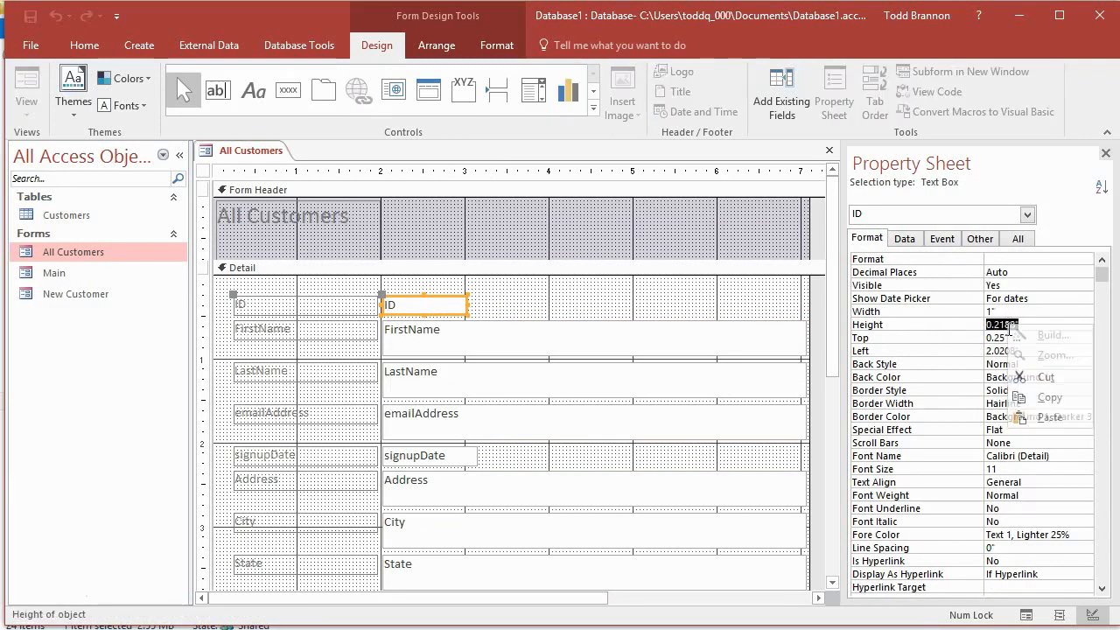
{"action": "left_click", "coordinate": [1043, 401]}
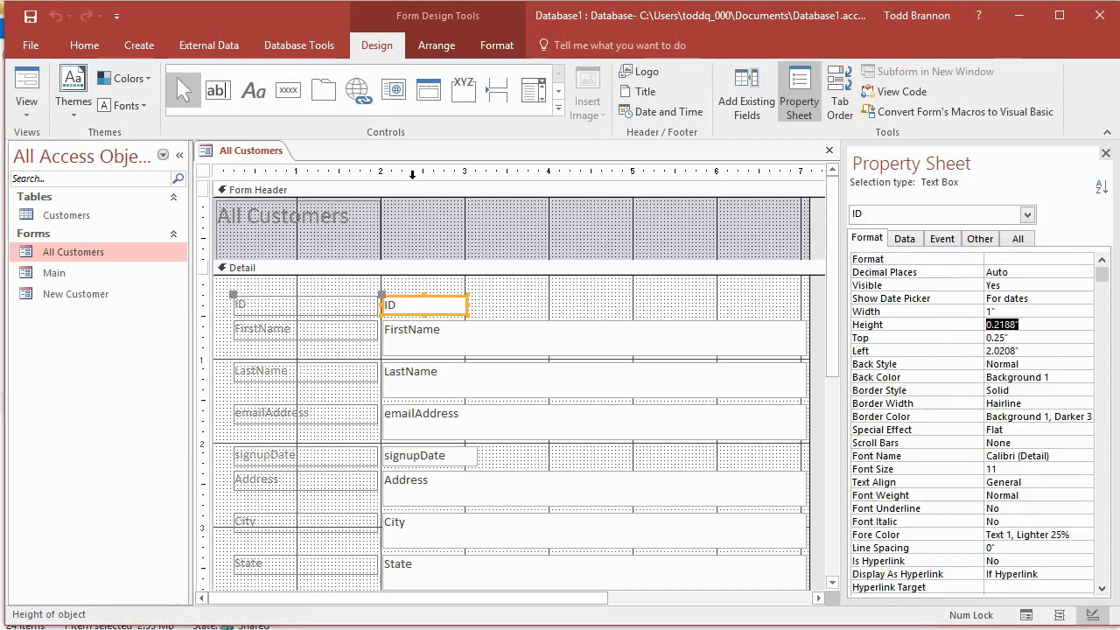
Step: Select the whole column of text boxes in the Detail section and set their width to 1" and height to 0.2181"
{"action": "left_click", "coordinate": [415, 168]}
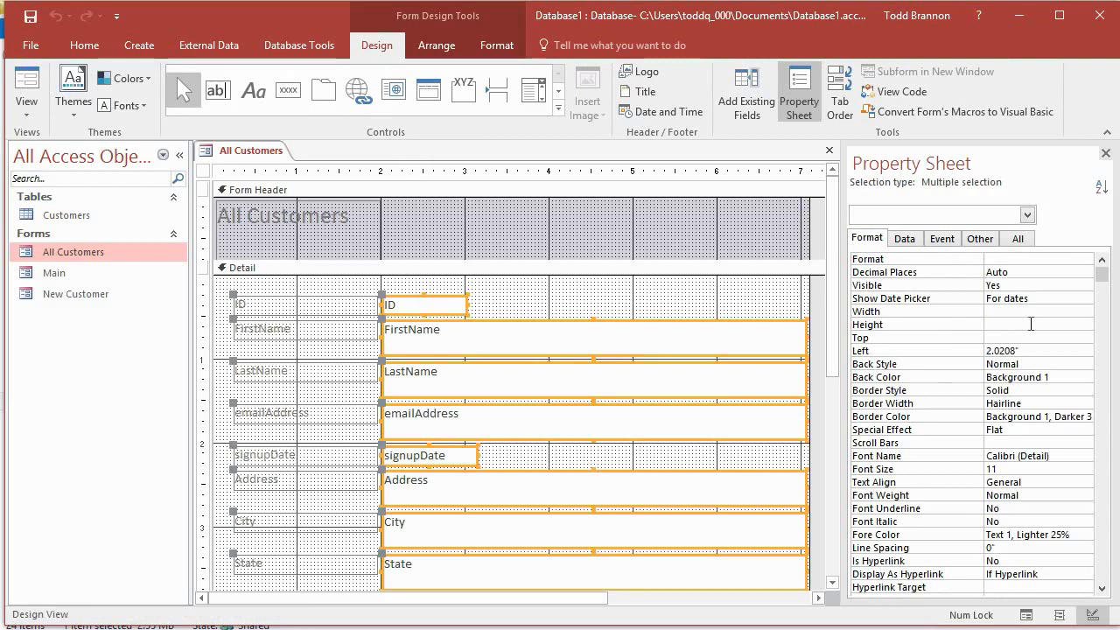
{"action": "left_click", "coordinate": [1029, 311]}
{"action": "type", "text": "1"}
{"action": "key", "text": "Return"}
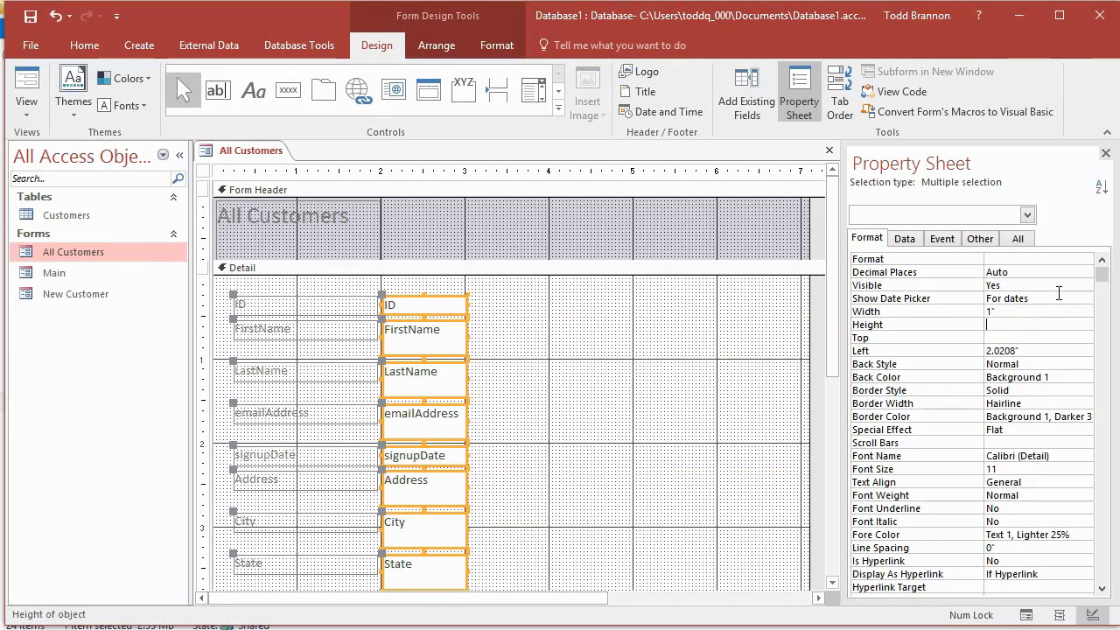
{"action": "type", "text": "0.2188"}
{"action": "key", "text": "Return"}
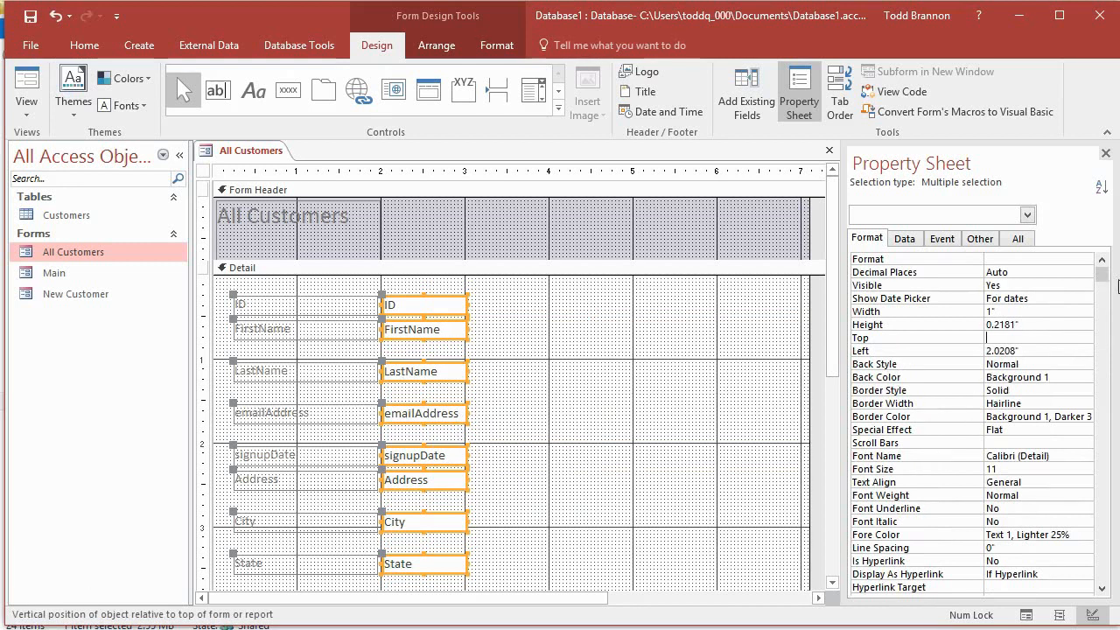
Step: Sort the selected text boxes' full property list alphabetically and set their Scroll Bars property to None
{"action": "left_click_drag", "start_coordinate": [1106, 284], "coordinate": [1078, 594]}
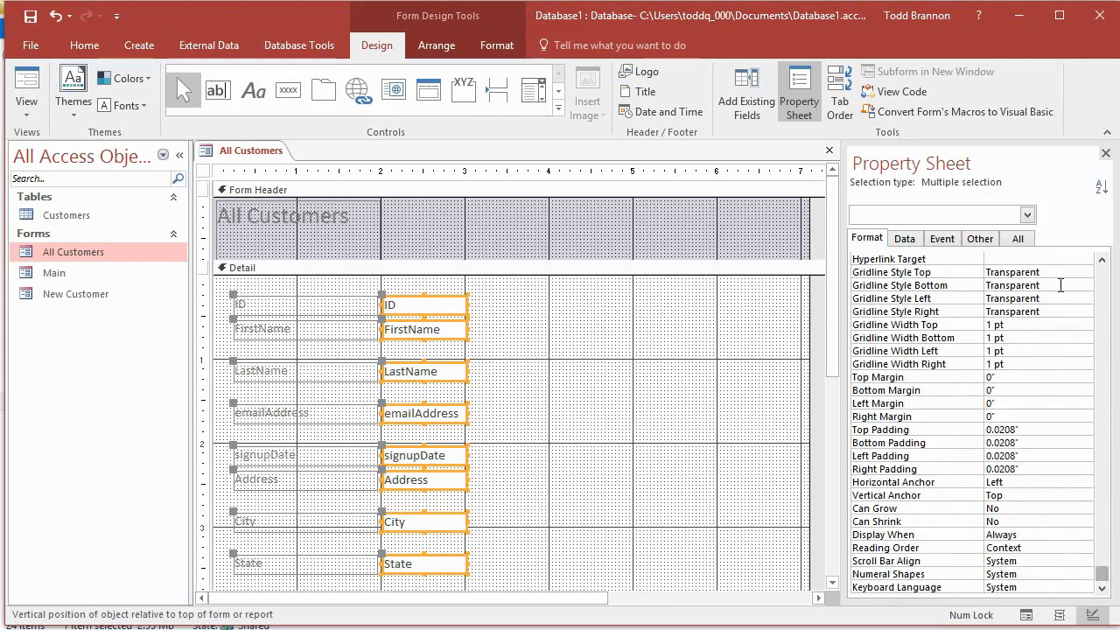
{"action": "left_click", "coordinate": [1022, 241]}
{"action": "left_click", "coordinate": [1101, 186]}
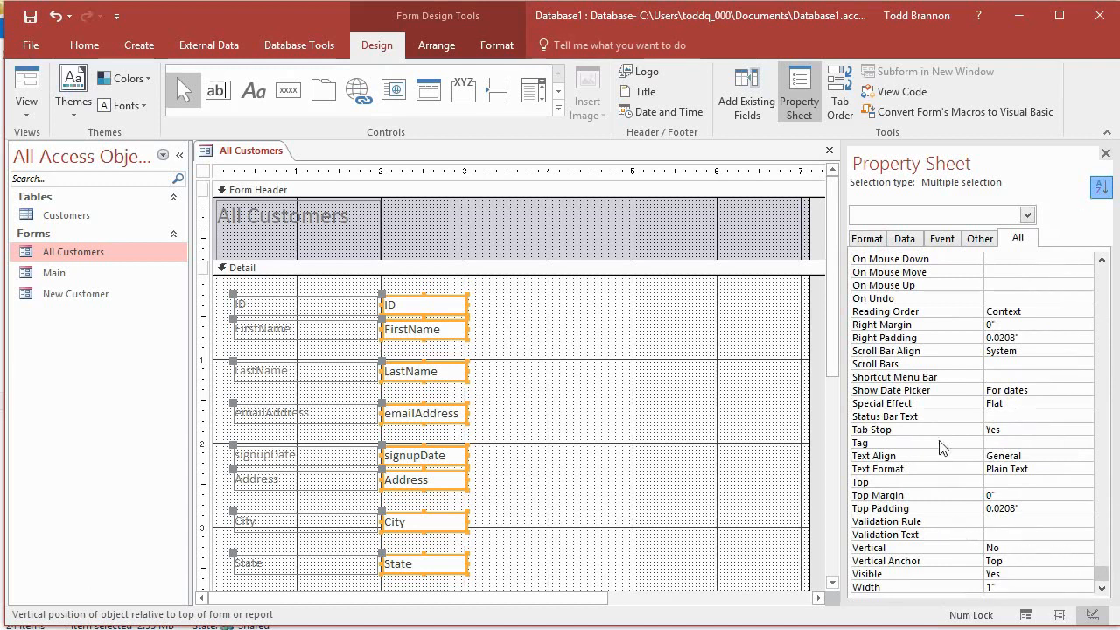
{"action": "left_click", "coordinate": [1086, 365]}
{"action": "left_click", "coordinate": [1050, 377]}
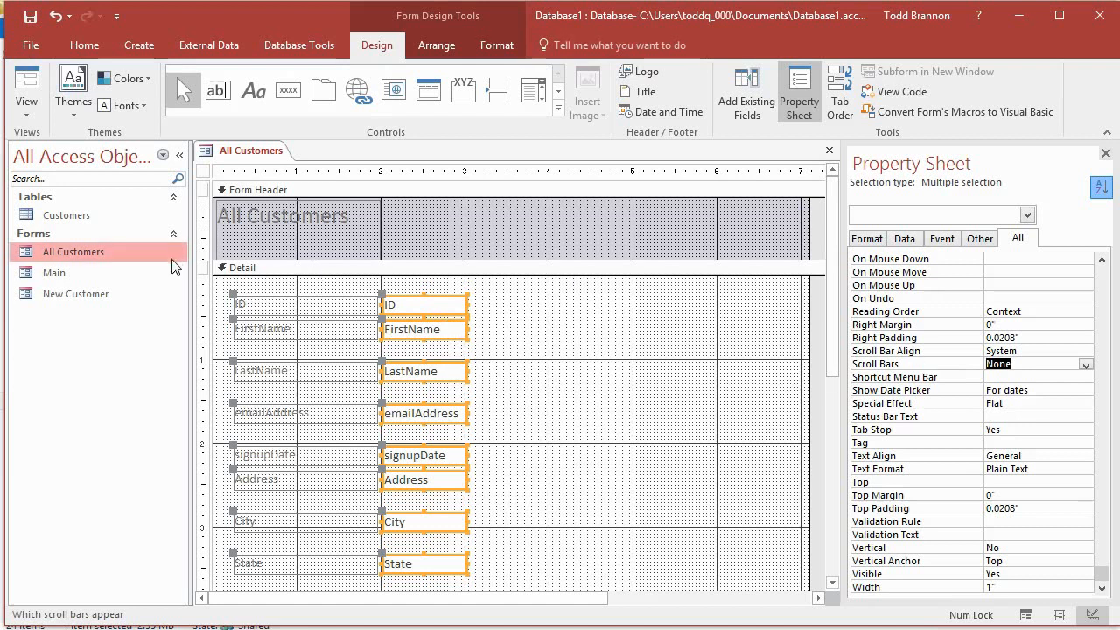
Step: Select the column of field labels in the Detail section, excluding the header title, and set their width to 1"
{"action": "left_click", "coordinate": [311, 171]}
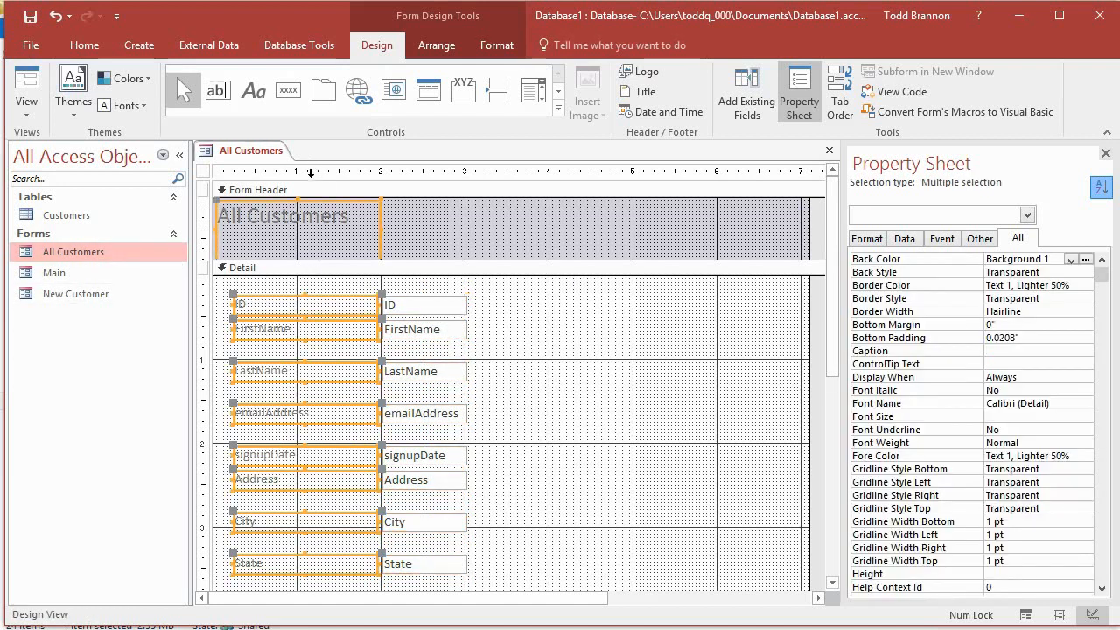
{"action": "left_click", "coordinate": [315, 229], "text": "shift"}
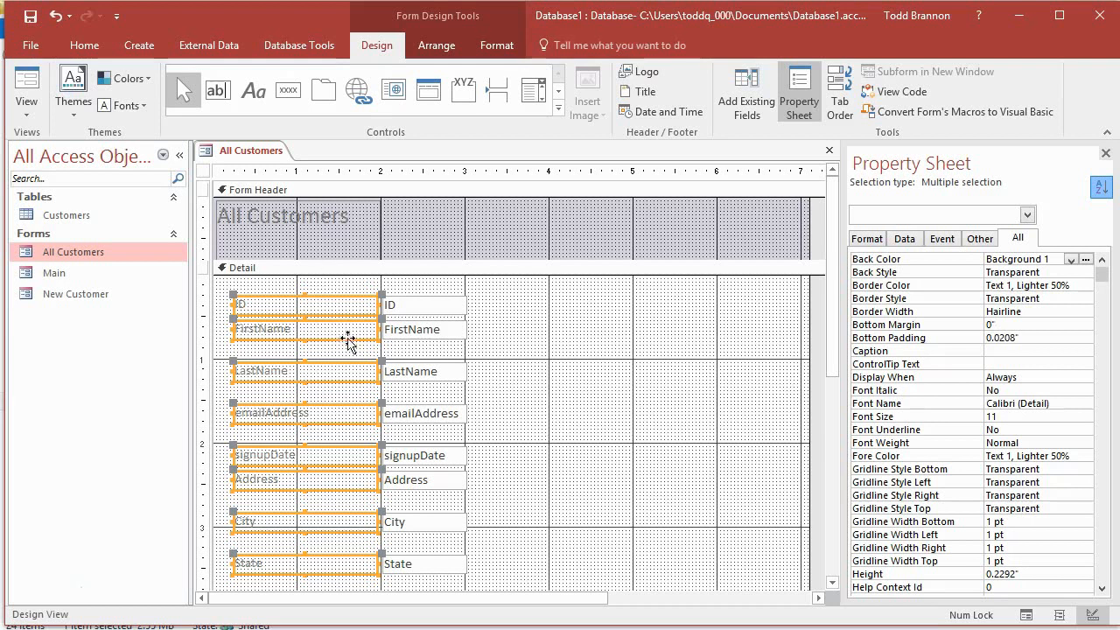
{"action": "scroll", "coordinate": [335, 374], "scroll_direction": "down", "scroll_amount": 3}
{"action": "scroll", "coordinate": [333, 378], "scroll_direction": "up", "scroll_amount": 3}
{"action": "left_click_drag", "start_coordinate": [1100, 273], "coordinate": [1118, 595]}
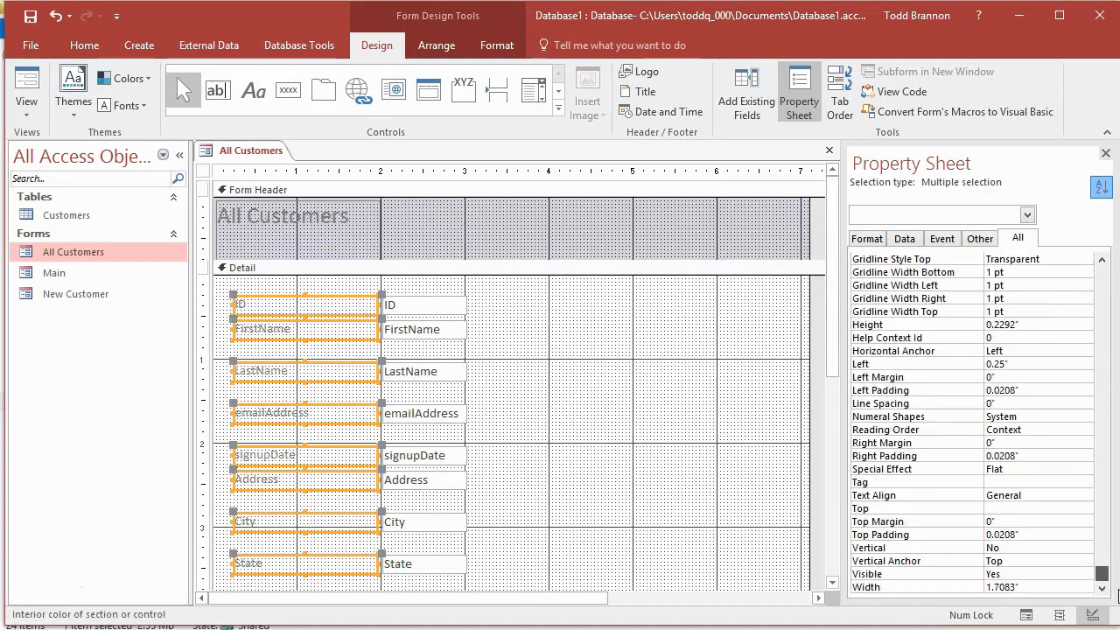
{"action": "left_click", "coordinate": [1039, 589]}
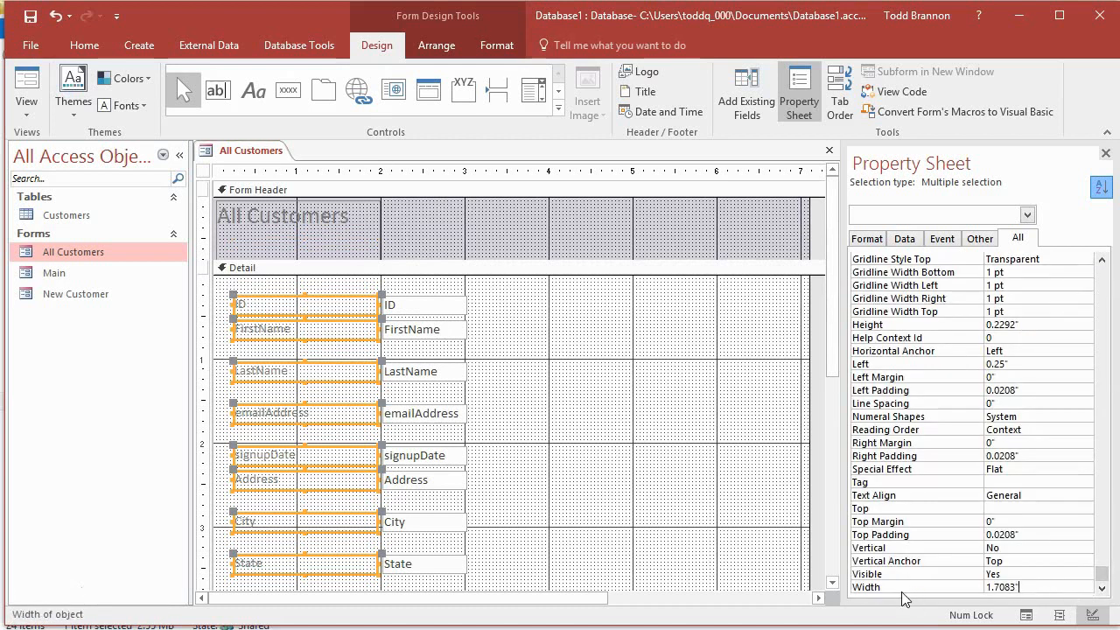
{"action": "key", "text": "BackSpace"}
{"action": "key", "text": "BackSpace"}
{"action": "key", "text": "BackSpace"}
{"action": "key", "text": "BackSpace"}
{"action": "key", "text": "BackSpace"}
{"action": "key", "text": "BackSpace"}
{"action": "type", "text": "1"}
{"action": "key", "text": "Return"}
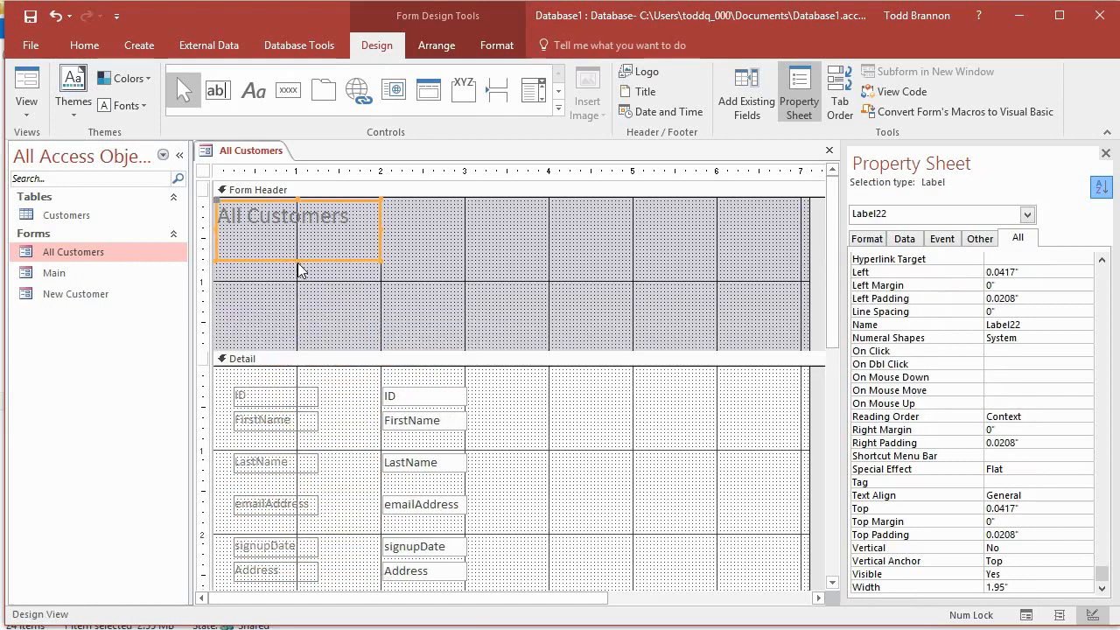
Step: Fit the All Customers title label to its text and reduce the height of the Form Header section
{"action": "double_click", "coordinate": [295, 259]}
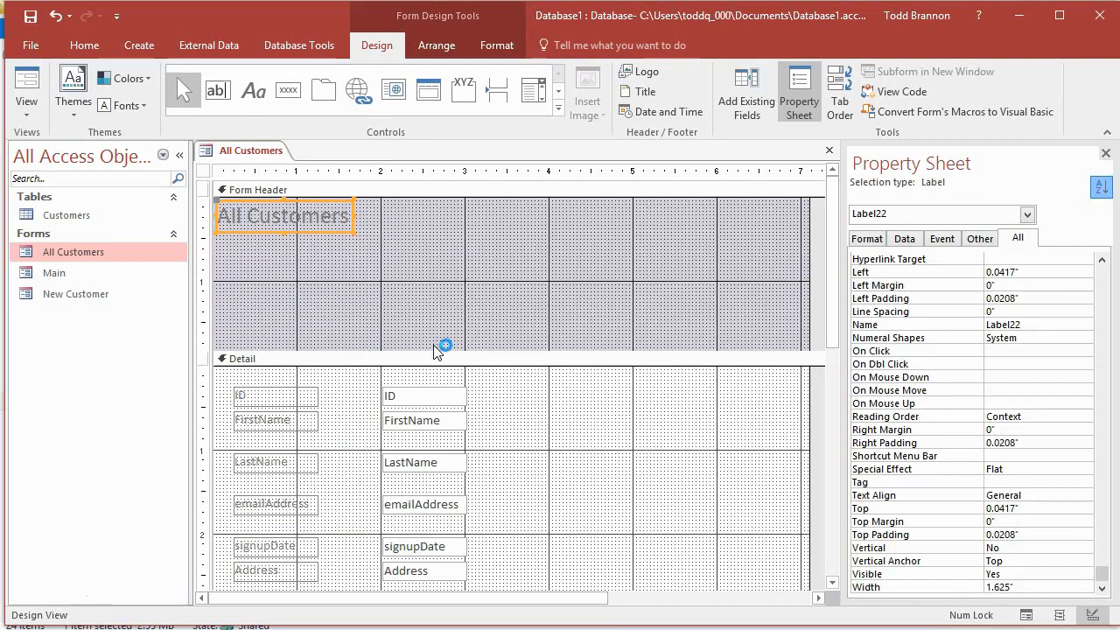
{"action": "left_click_drag", "start_coordinate": [432, 352], "coordinate": [413, 268]}
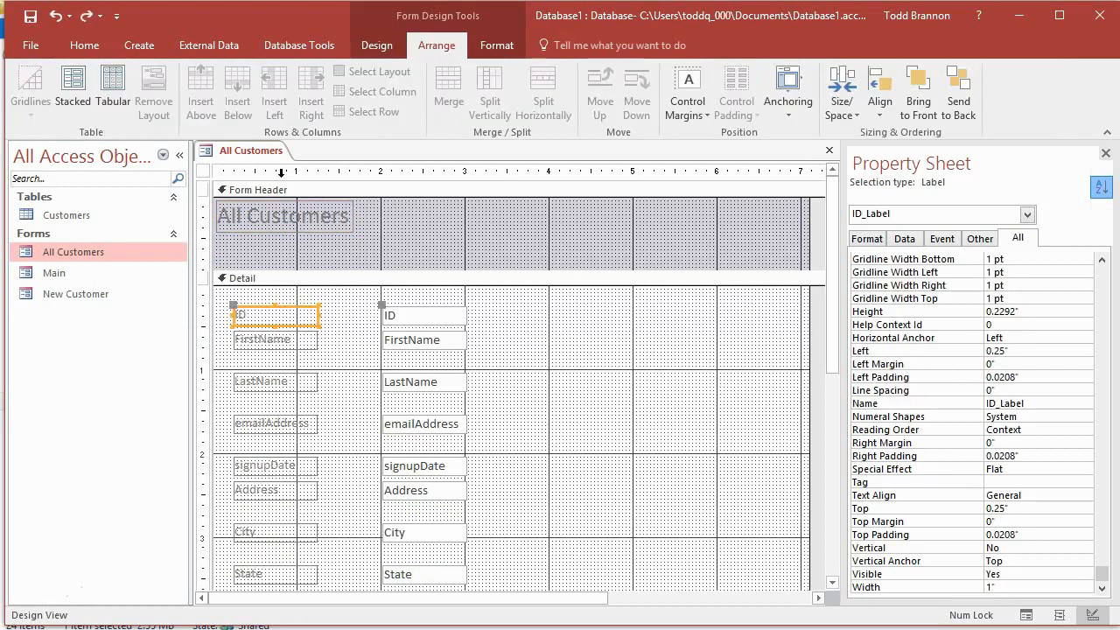
Step: Select all field labels and text boxes without the title label and arrange them in a Tabular layout
{"action": "left_click", "coordinate": [281, 172]}
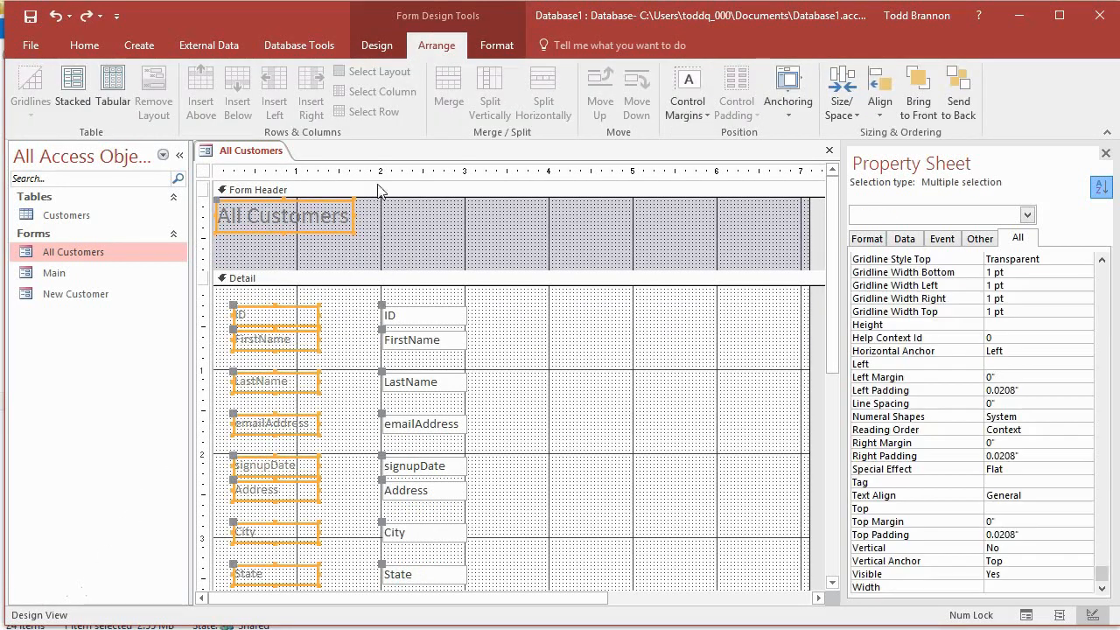
{"action": "left_click", "coordinate": [424, 171], "text": "shift"}
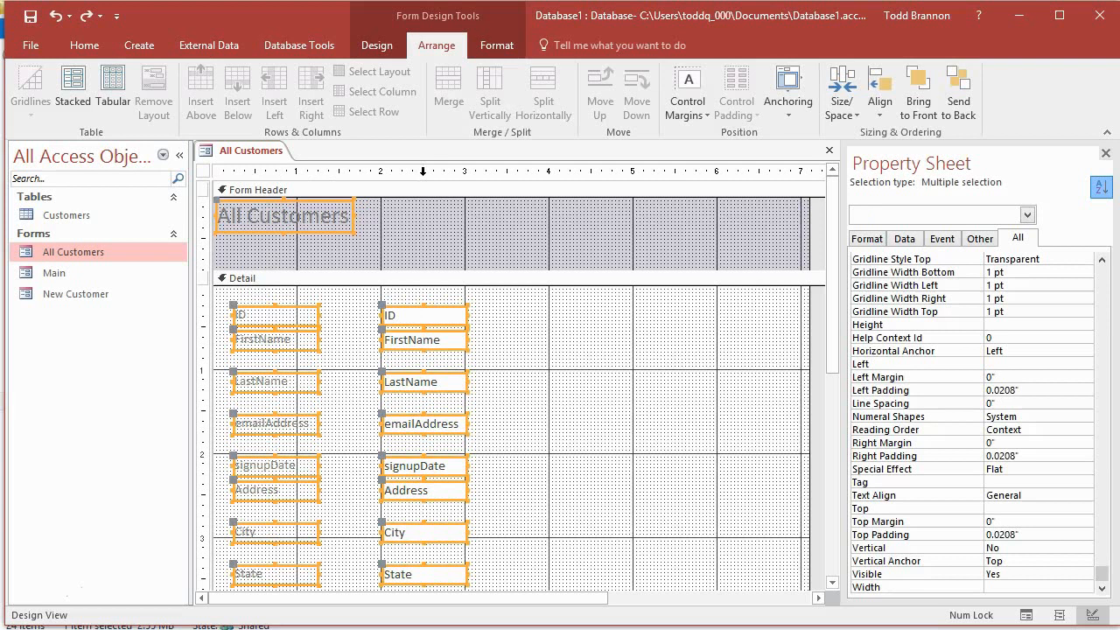
{"action": "left_click", "coordinate": [325, 224], "text": "shift"}
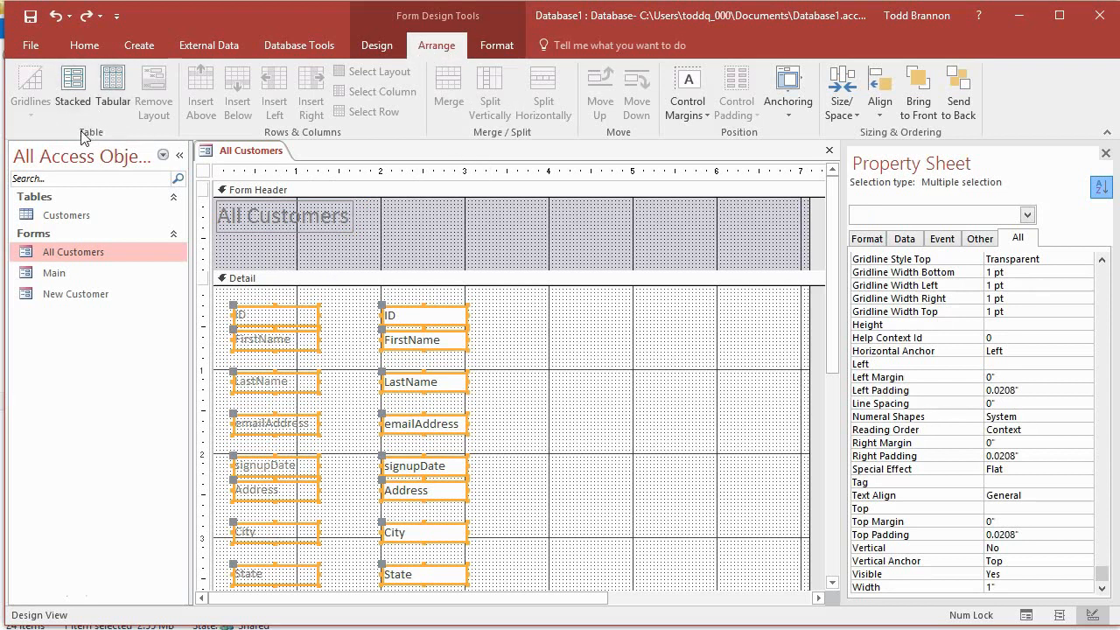
{"action": "left_click", "coordinate": [117, 84]}
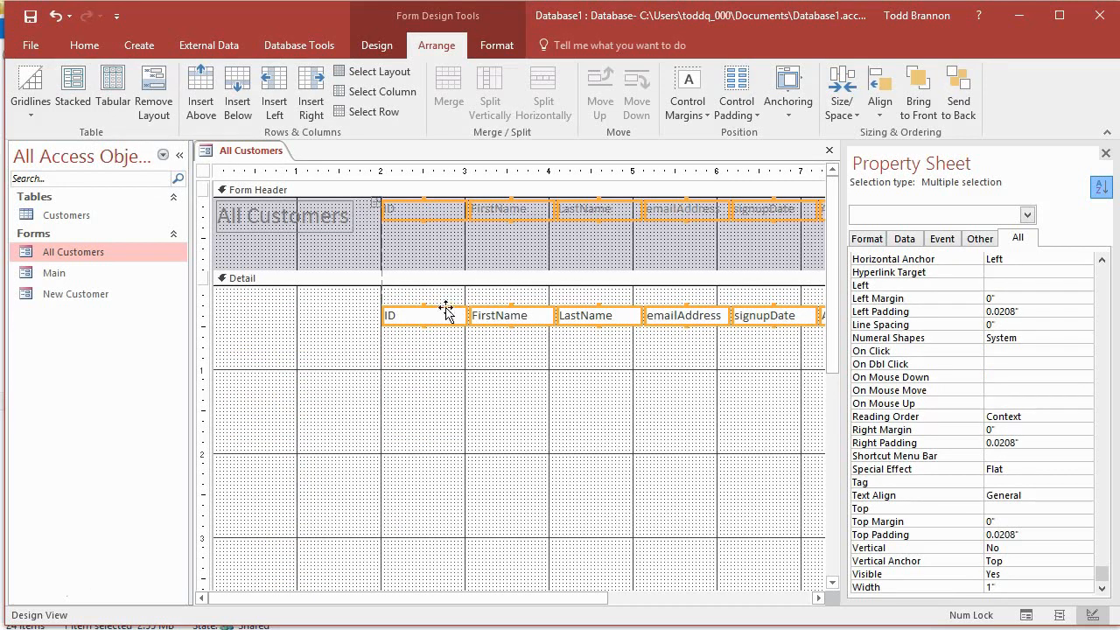
Step: Move the row of column labels down in the Form Header, to about 0.54" from the section's top
{"action": "left_click", "coordinate": [432, 237]}
{"action": "left_click", "coordinate": [420, 211]}
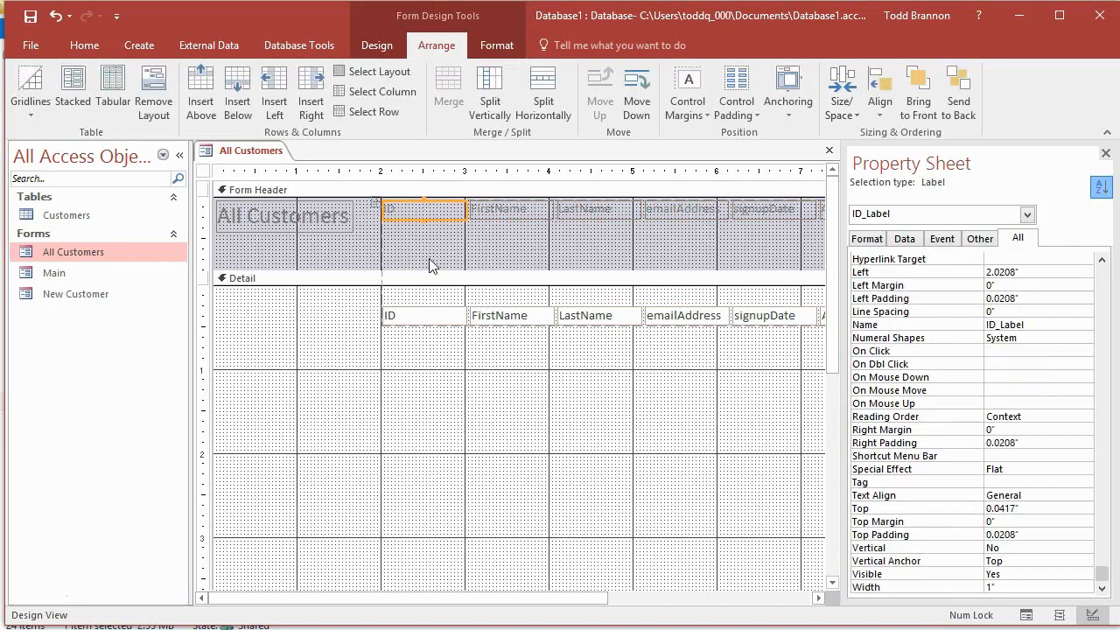
{"action": "left_click", "coordinate": [425, 226]}
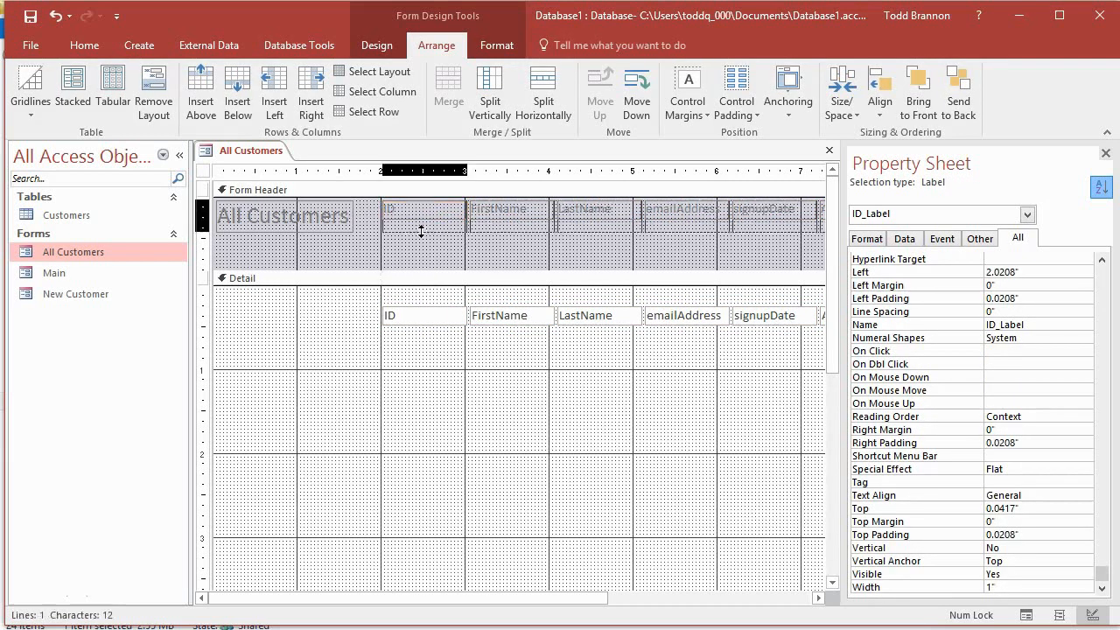
{"action": "left_click_drag", "start_coordinate": [420, 247], "coordinate": [427, 218]}
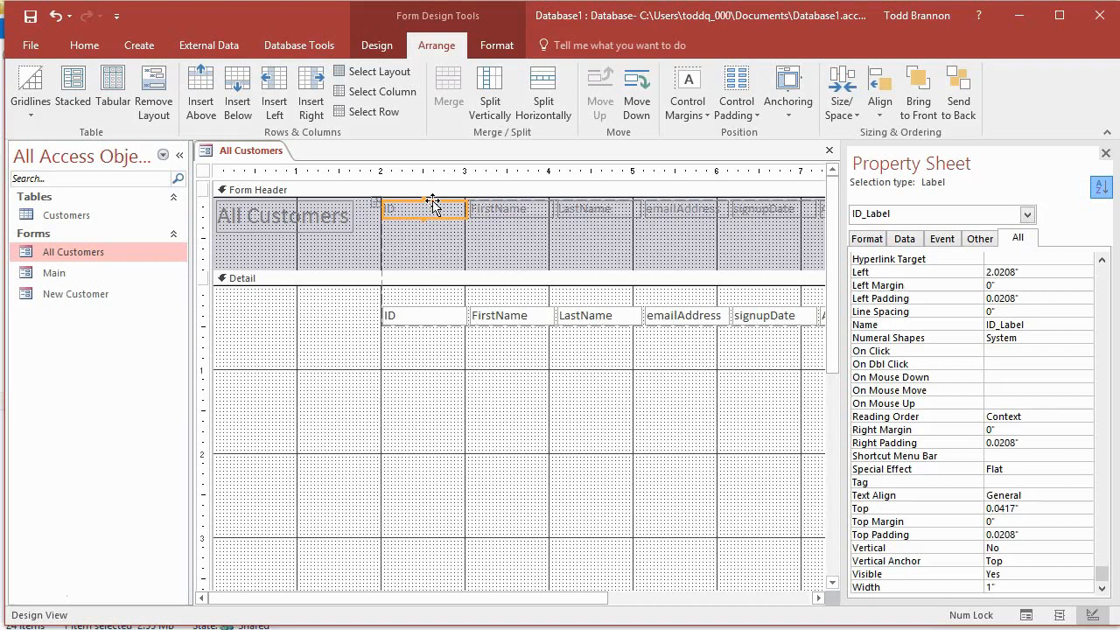
{"action": "left_click_drag", "start_coordinate": [432, 203], "coordinate": [424, 245]}
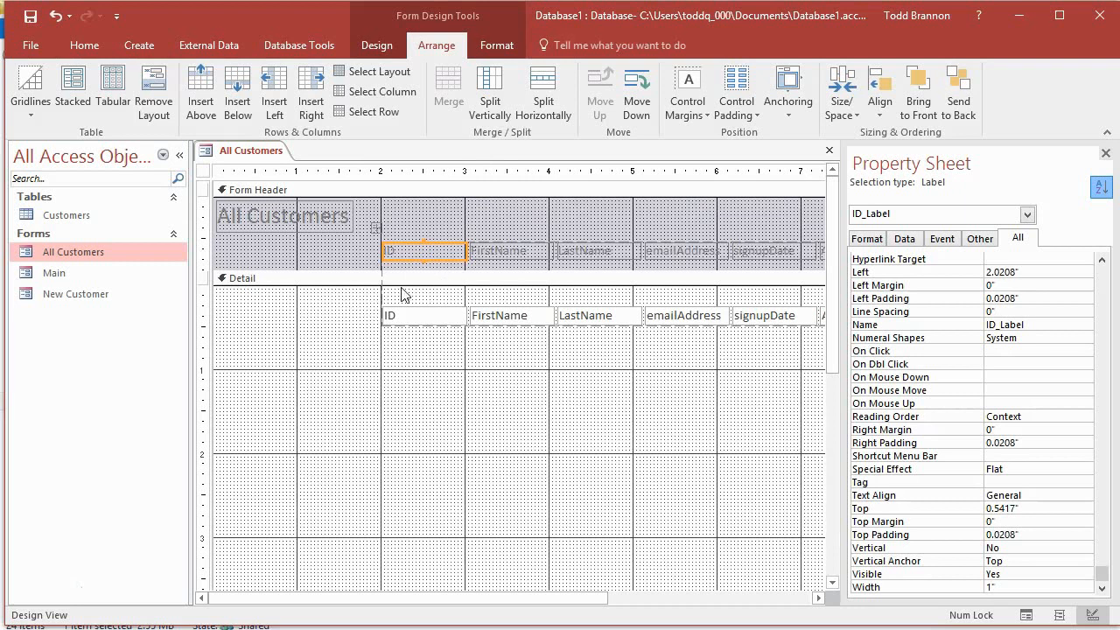
Step: Move the text box row up to about 0.08" and the label row to 0.5833" from the top, with the left edge at 2"
{"action": "left_click", "coordinate": [446, 317]}
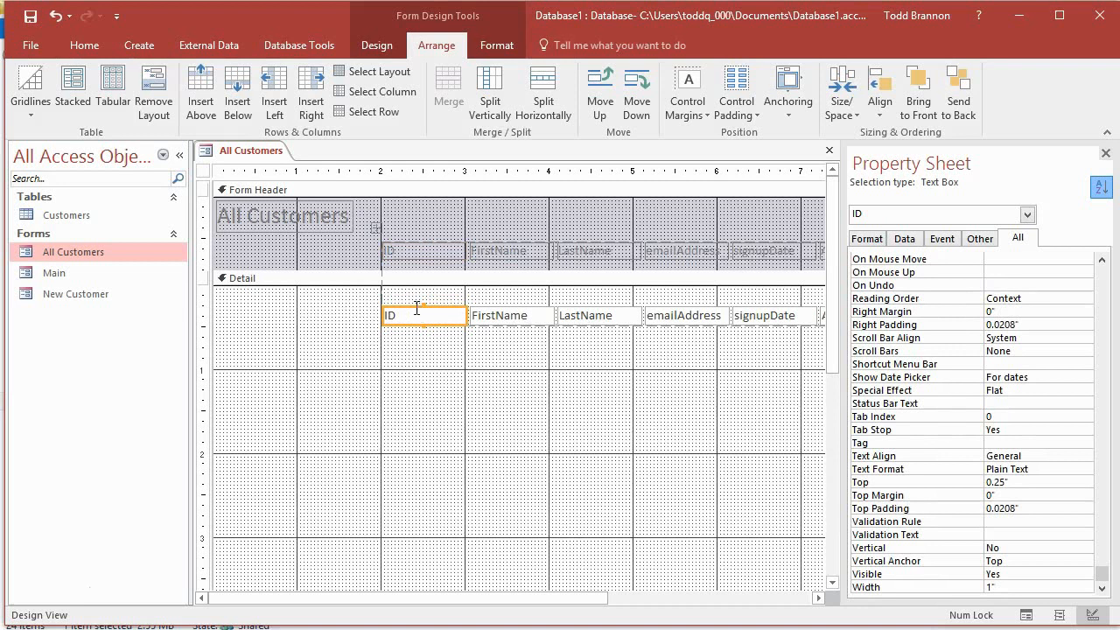
{"action": "left_click_drag", "start_coordinate": [417, 310], "coordinate": [411, 297]}
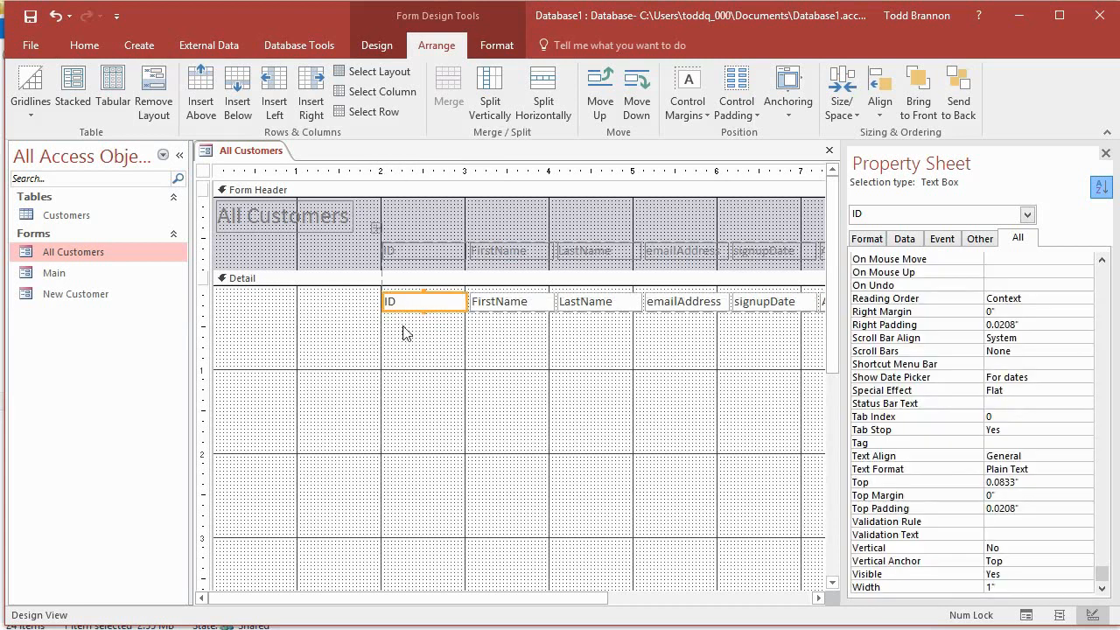
{"action": "left_click", "coordinate": [406, 257]}
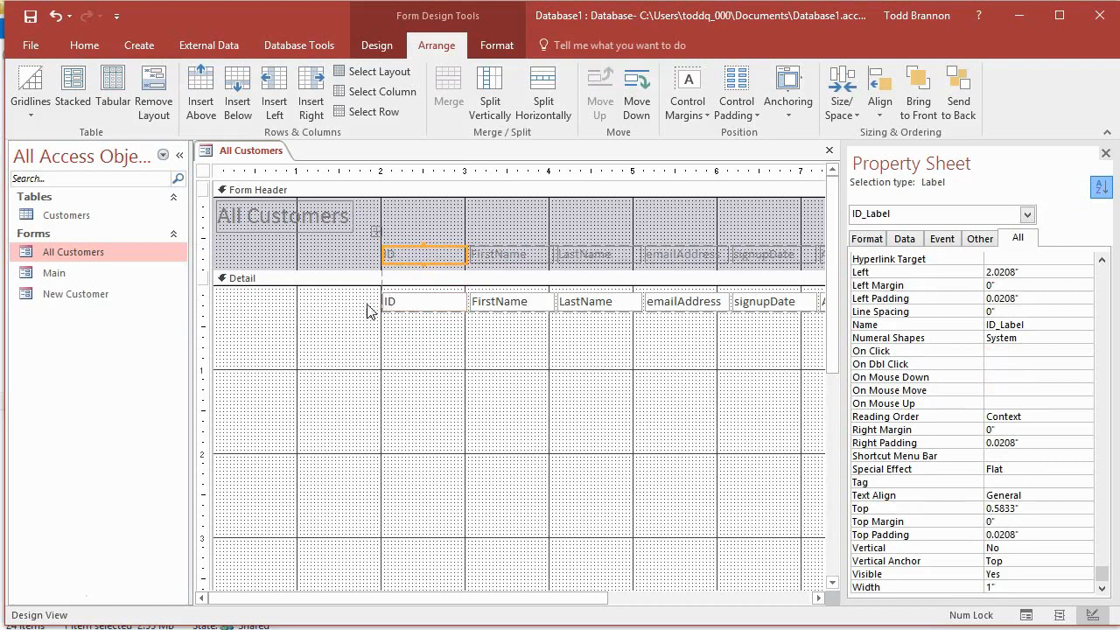
{"action": "key", "text": "Left"}
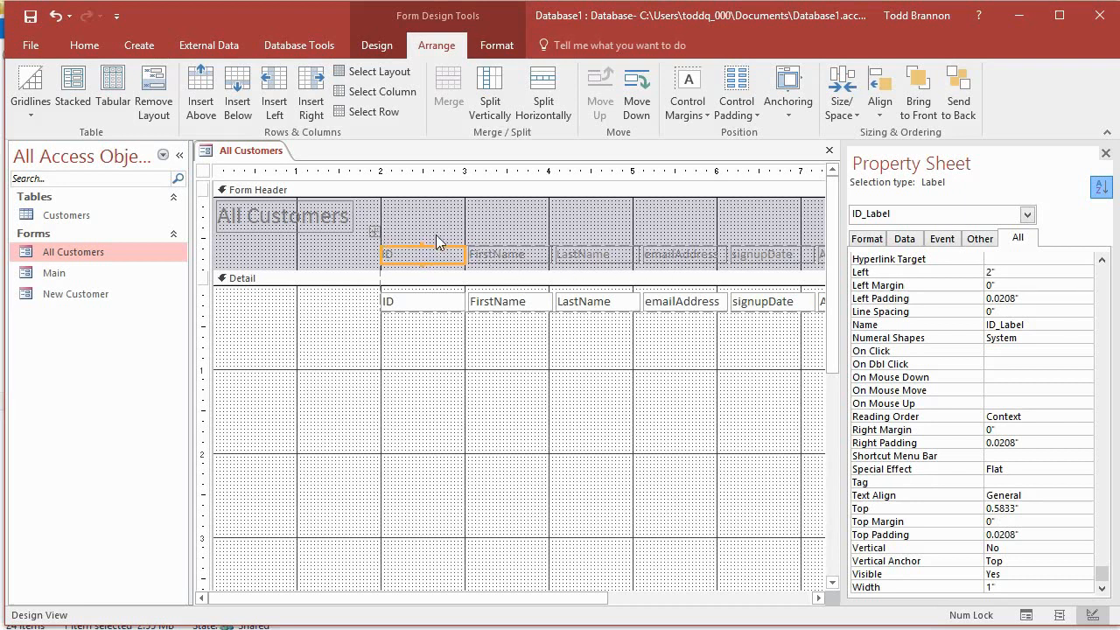
Step: Move the entire tabular layout of labels and text boxes to the form's left edge, beneath the title
{"action": "left_click", "coordinate": [374, 234]}
{"action": "left_click_drag", "start_coordinate": [374, 234], "coordinate": [219, 240]}
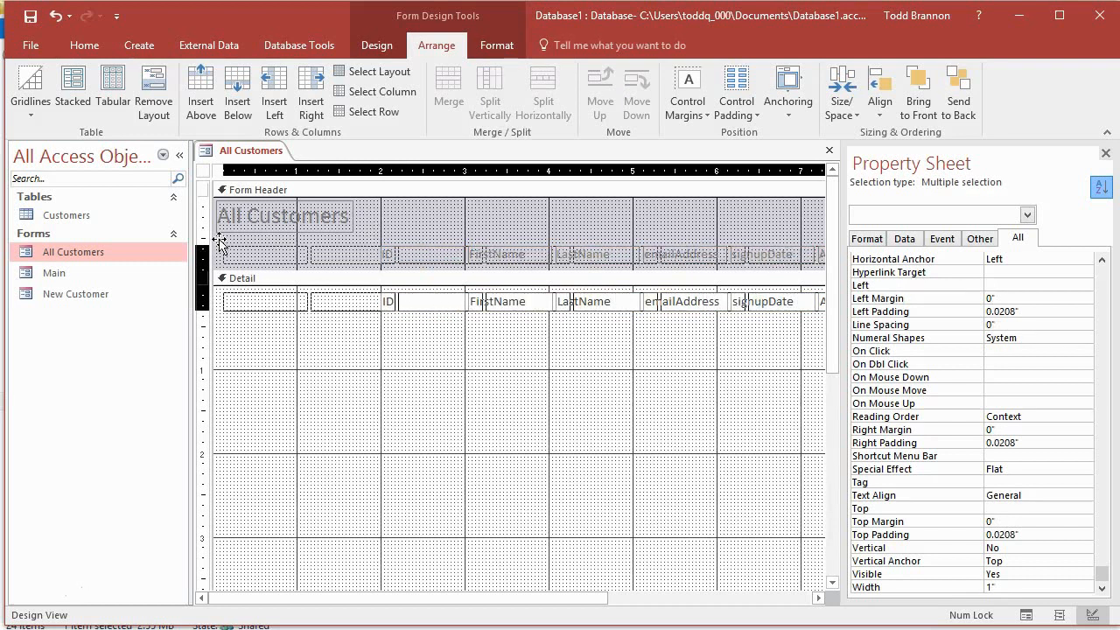
{"action": "left_click_drag", "start_coordinate": [218, 242], "coordinate": [220, 249]}
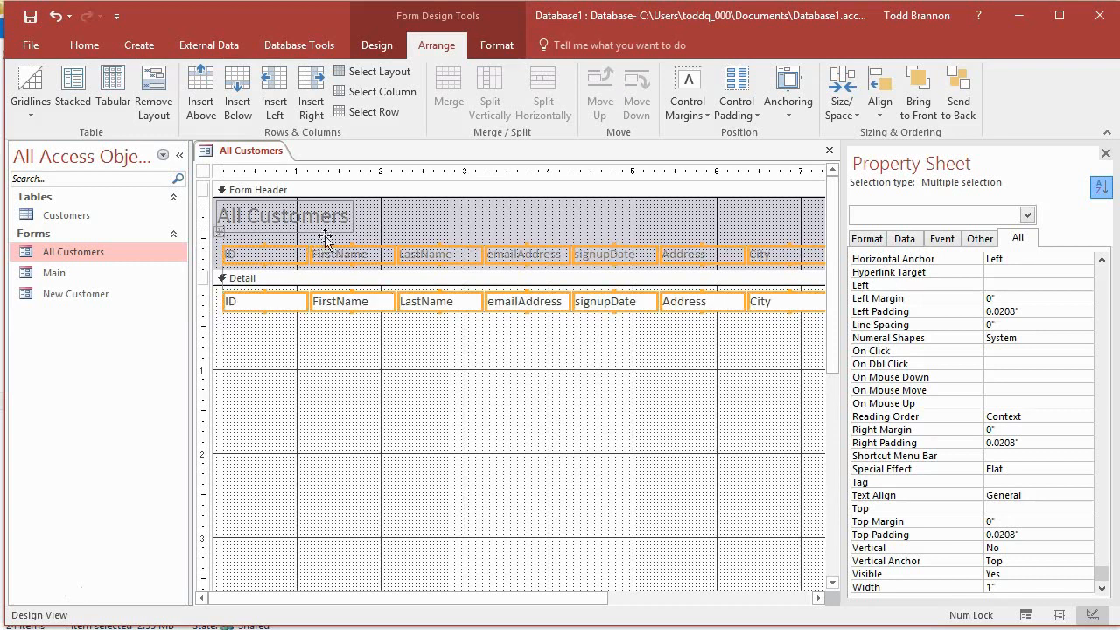
Step: Align the All Customers title label with the ID column at 0.125" from the left and 0.0833" from the top
{"action": "left_click", "coordinate": [273, 214]}
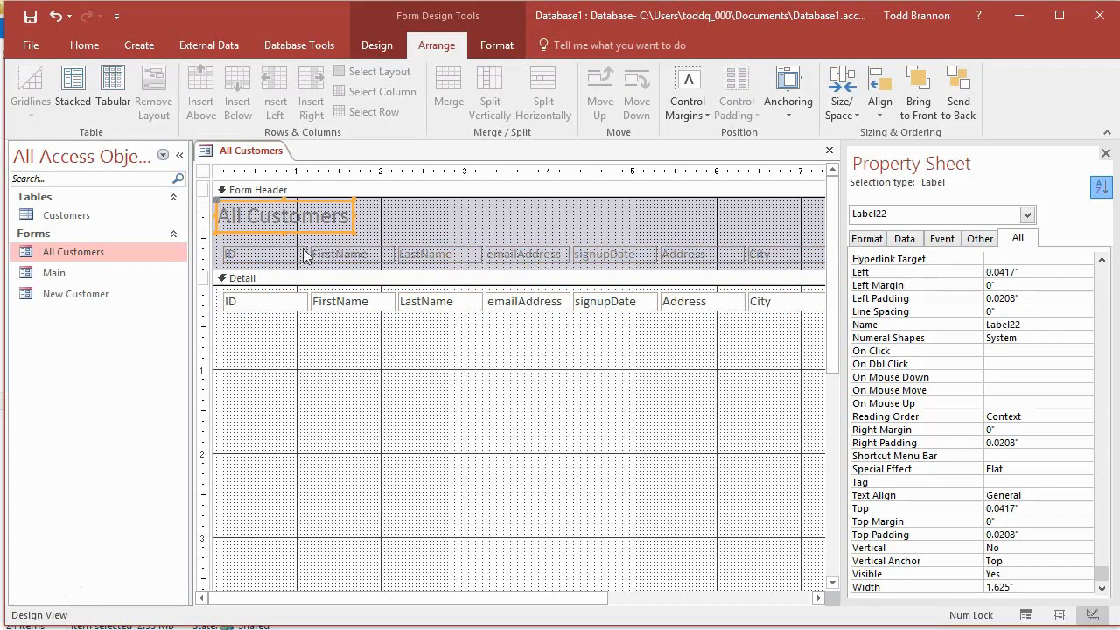
{"action": "key", "text": "Right"}
{"action": "key", "text": "Right"}
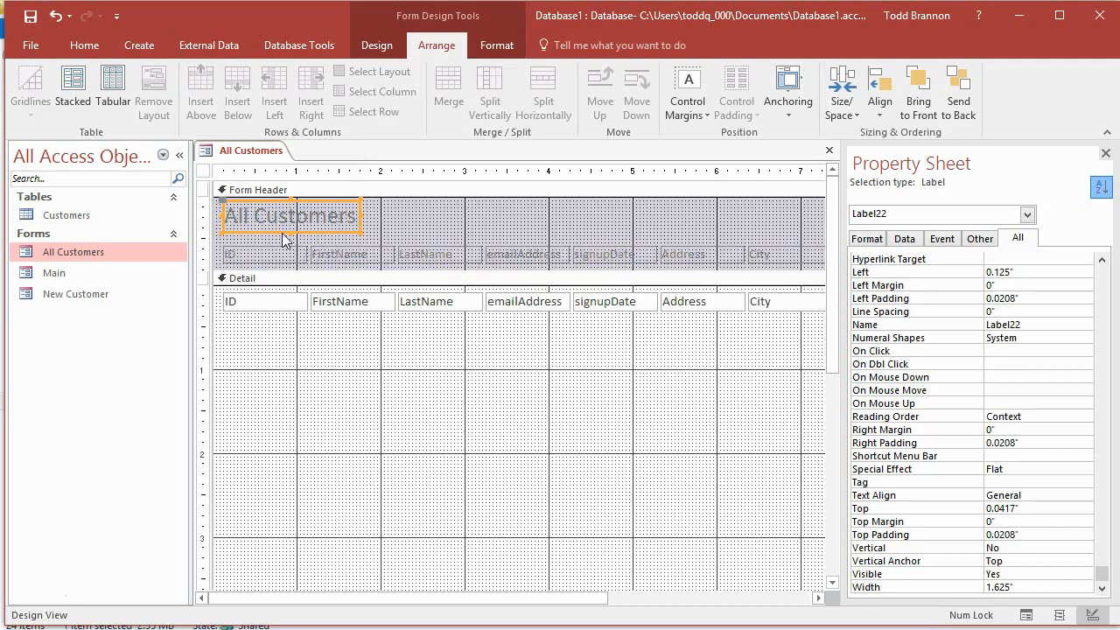
{"action": "left_click_drag", "start_coordinate": [268, 235], "coordinate": [268, 238]}
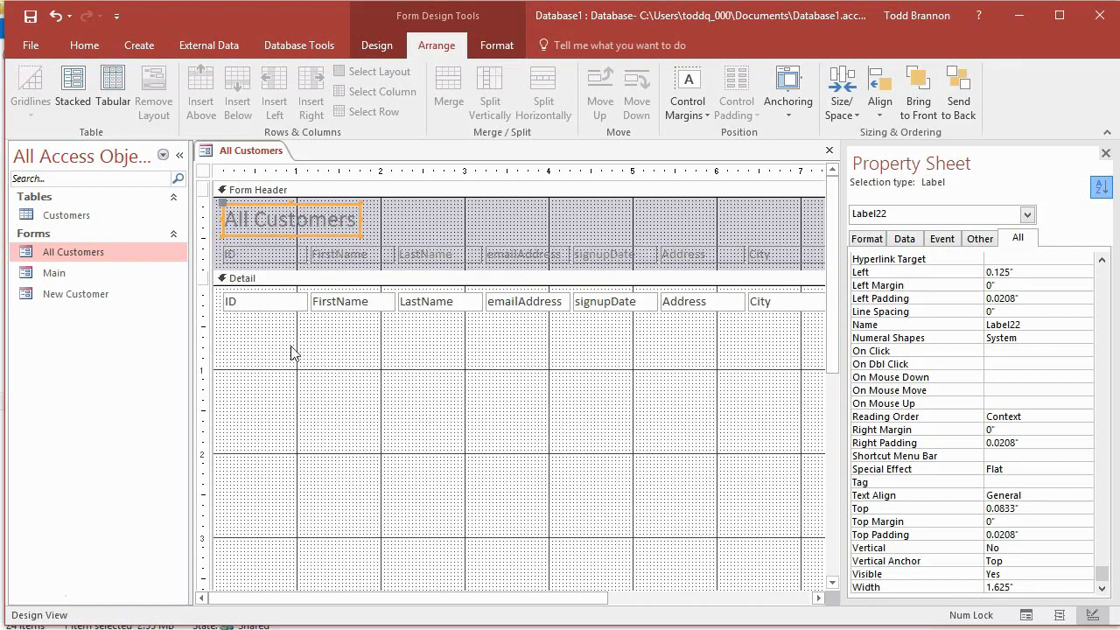
Step: Shrink the Detail section so that the Form Footer sits directly below the single row of text boxes
{"action": "scroll", "coordinate": [467, 446], "scroll_direction": "down", "scroll_amount": 5}
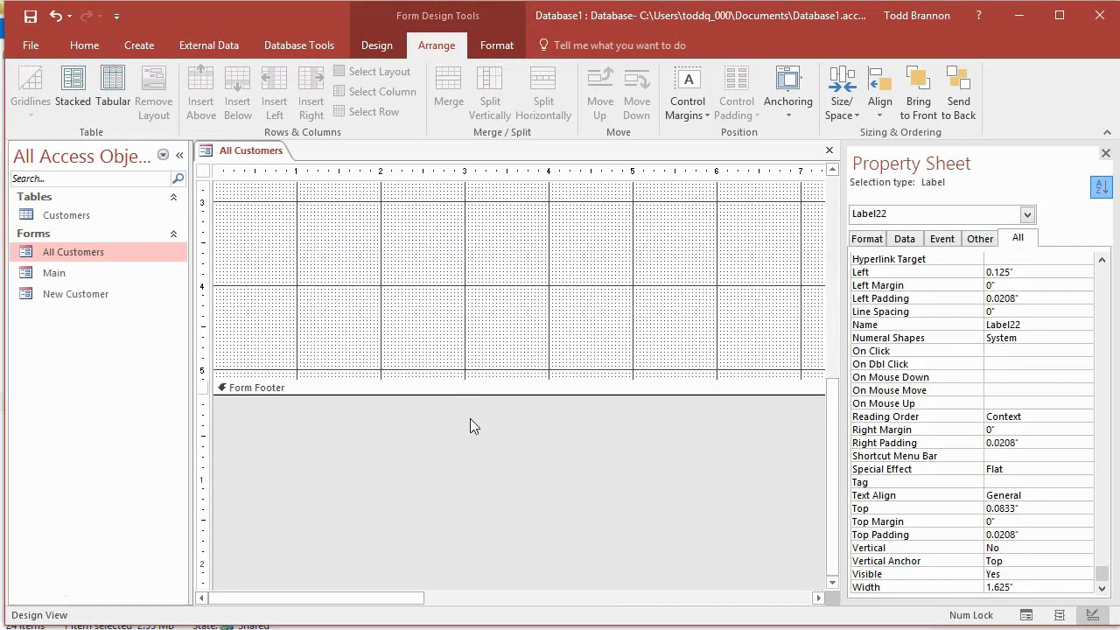
{"action": "scroll", "coordinate": [470, 426], "scroll_direction": "down", "scroll_amount": 2}
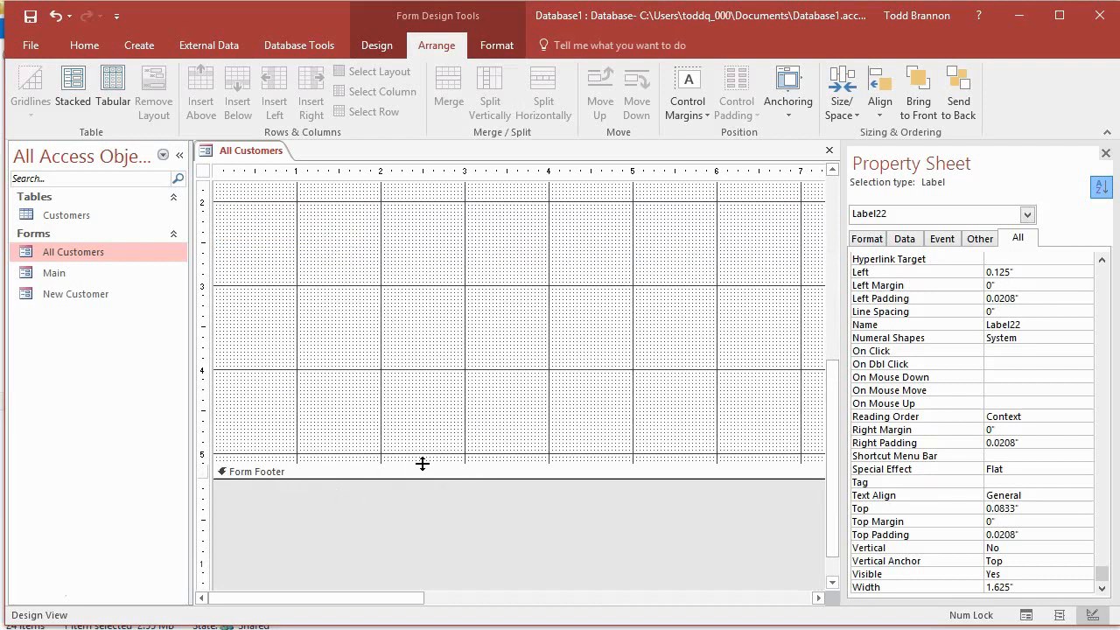
{"action": "left_click_drag", "start_coordinate": [423, 464], "coordinate": [425, 247]}
{"action": "scroll", "coordinate": [438, 395], "scroll_direction": "up", "scroll_amount": 4}
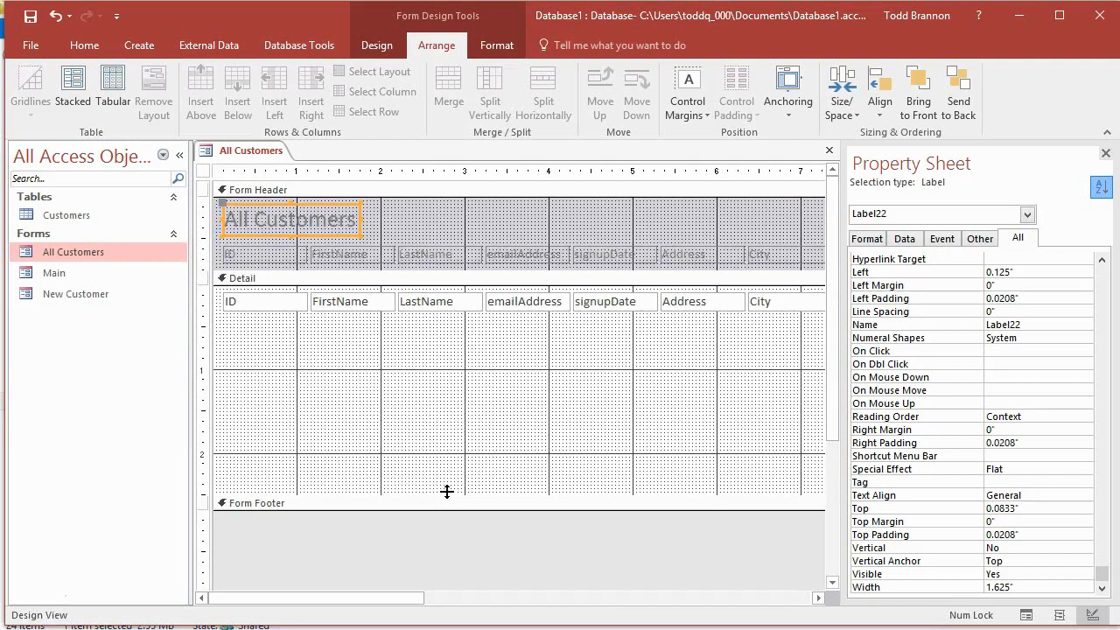
{"action": "left_click_drag", "start_coordinate": [446, 492], "coordinate": [441, 318]}
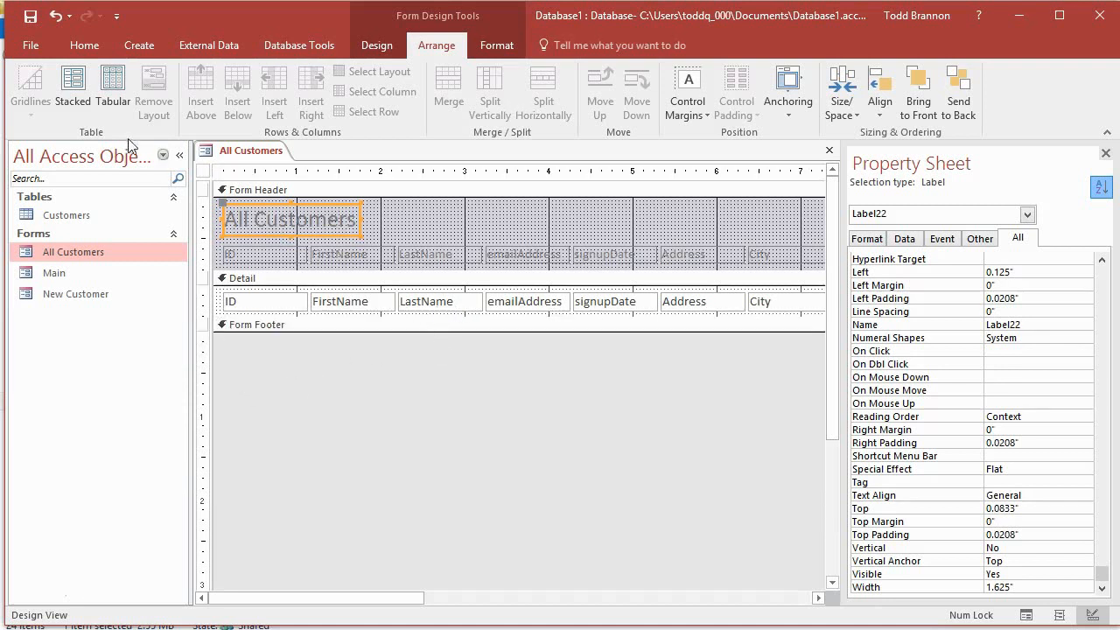
Step: Preview the All Customers form in Form View and return it to Design View
{"action": "left_click", "coordinate": [88, 39]}
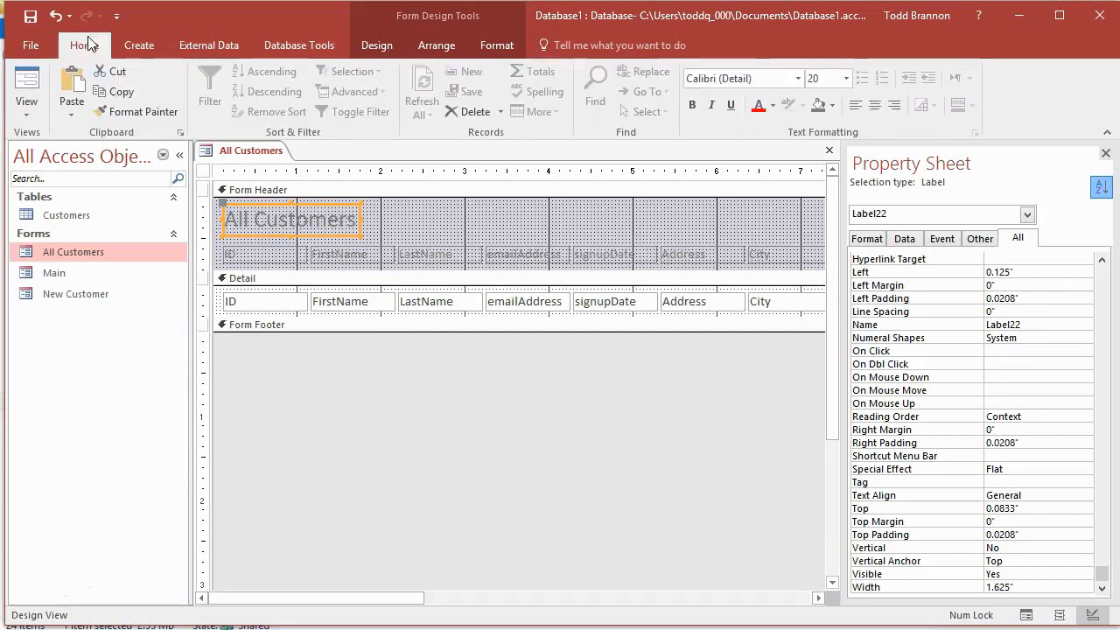
{"action": "left_click", "coordinate": [27, 87]}
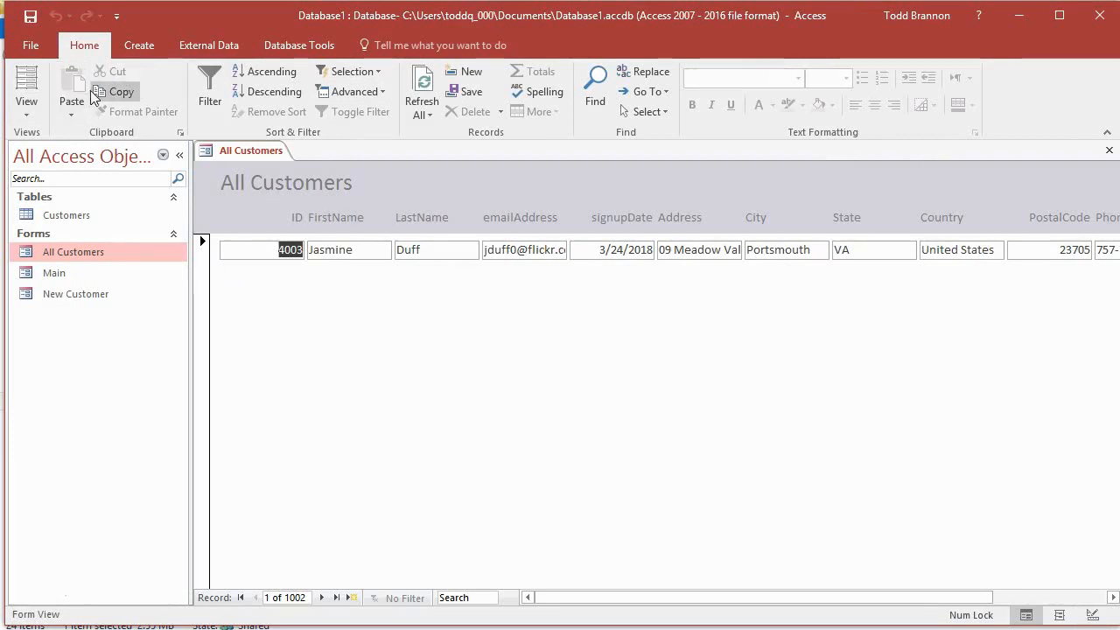
{"action": "left_click", "coordinate": [24, 111]}
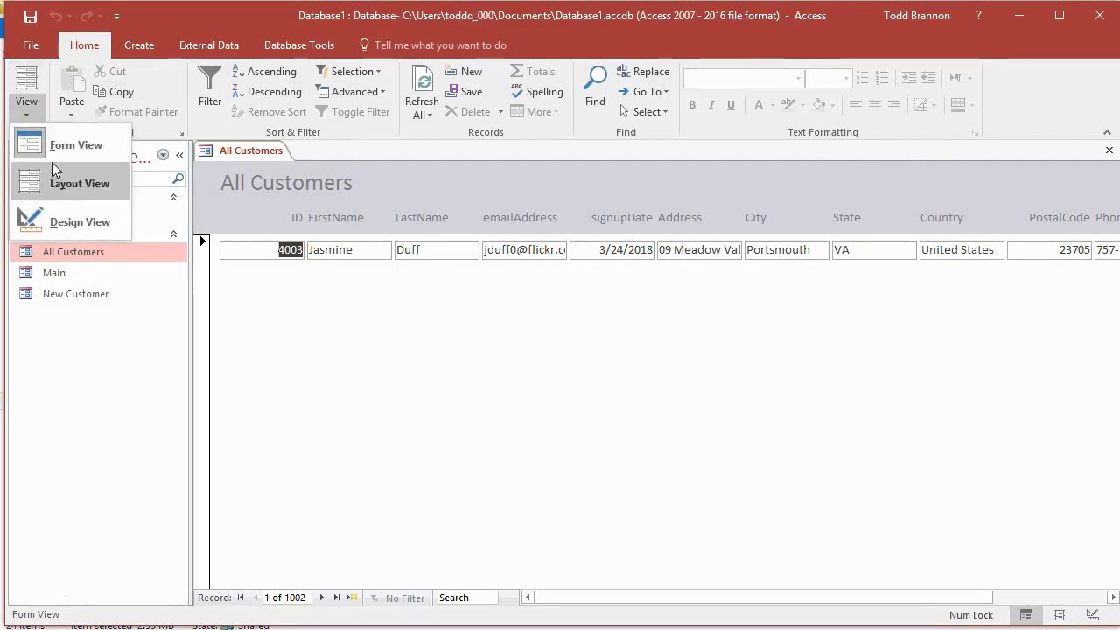
{"action": "left_click", "coordinate": [65, 220]}
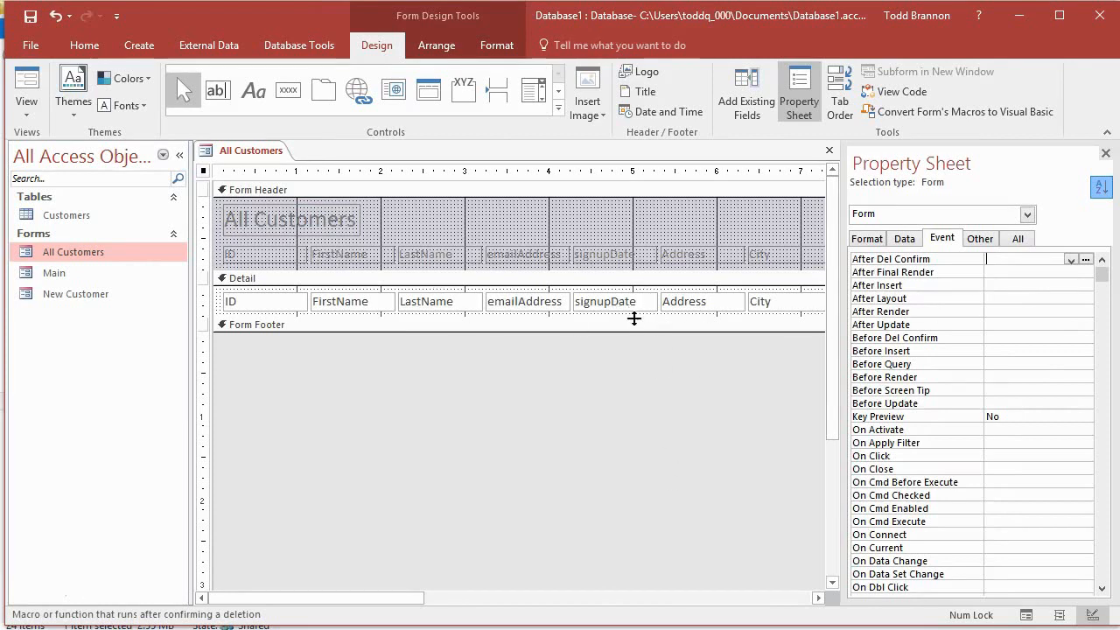
Step: Set the All Customers form's Default View to Continuous Forms
{"action": "left_click", "coordinate": [867, 243]}
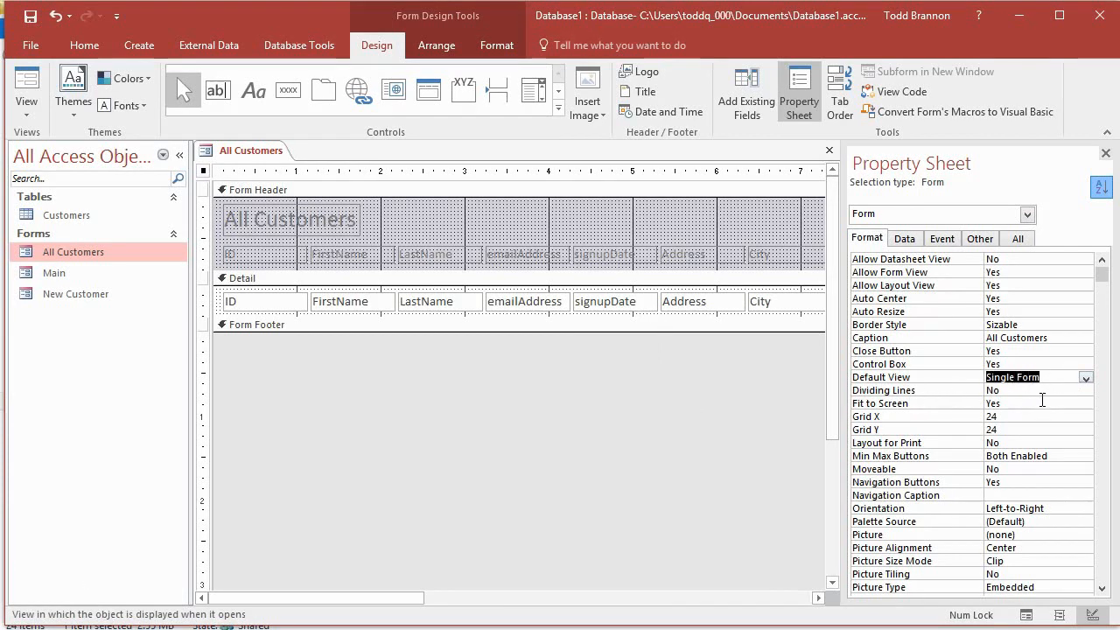
{"action": "left_click", "coordinate": [1086, 378]}
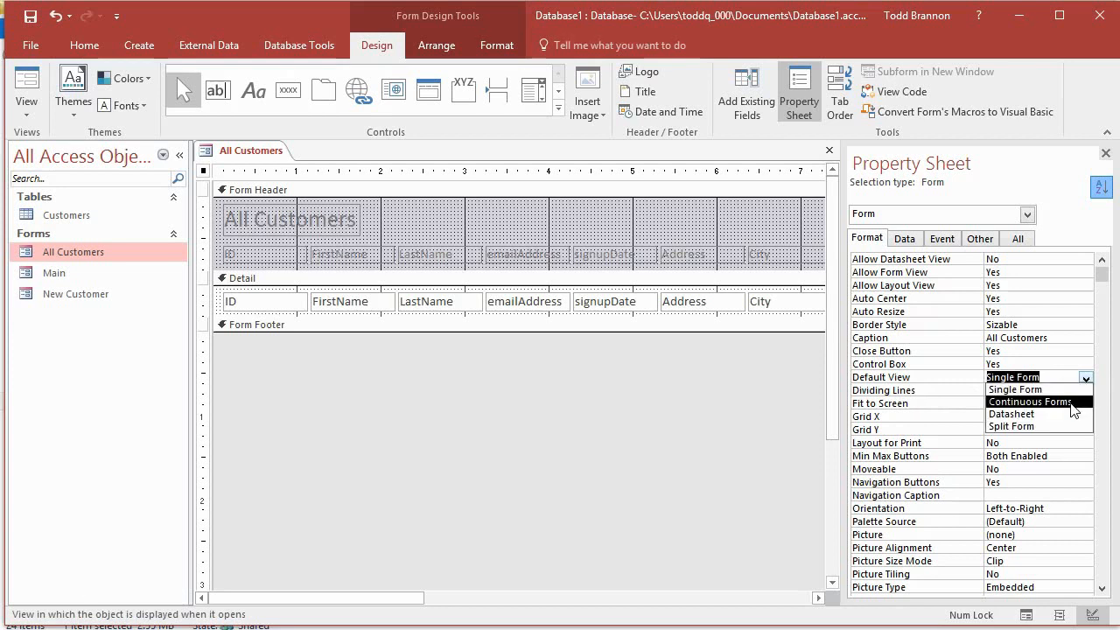
{"action": "left_click", "coordinate": [1074, 411]}
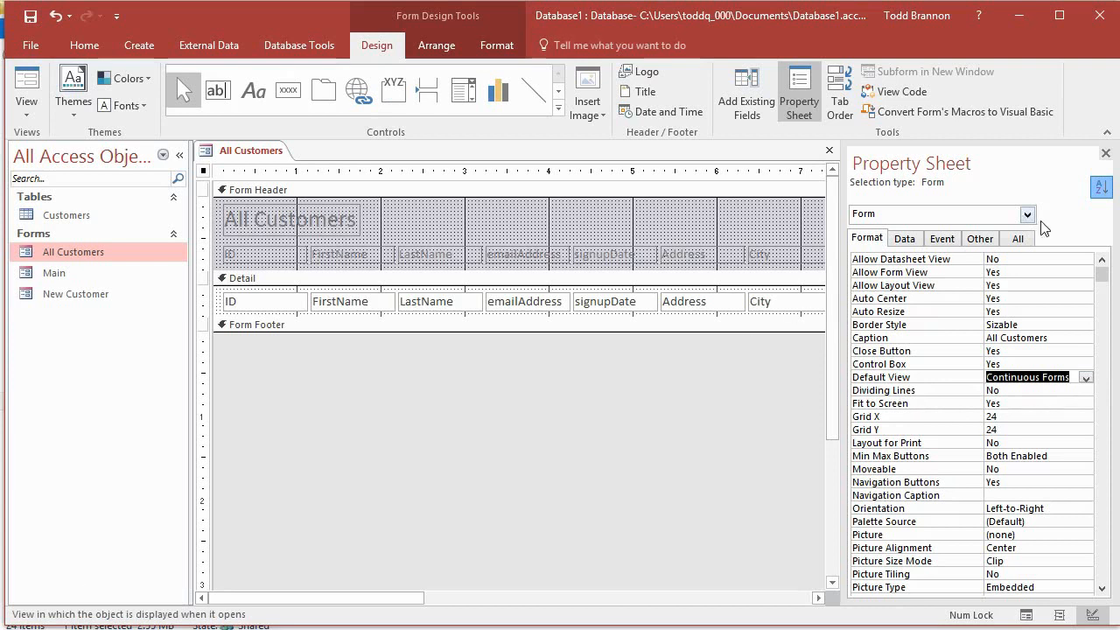
Step: Preview the All Customers form in Form View, look through the customer records, and return it to Design View
{"action": "left_click", "coordinate": [39, 80]}
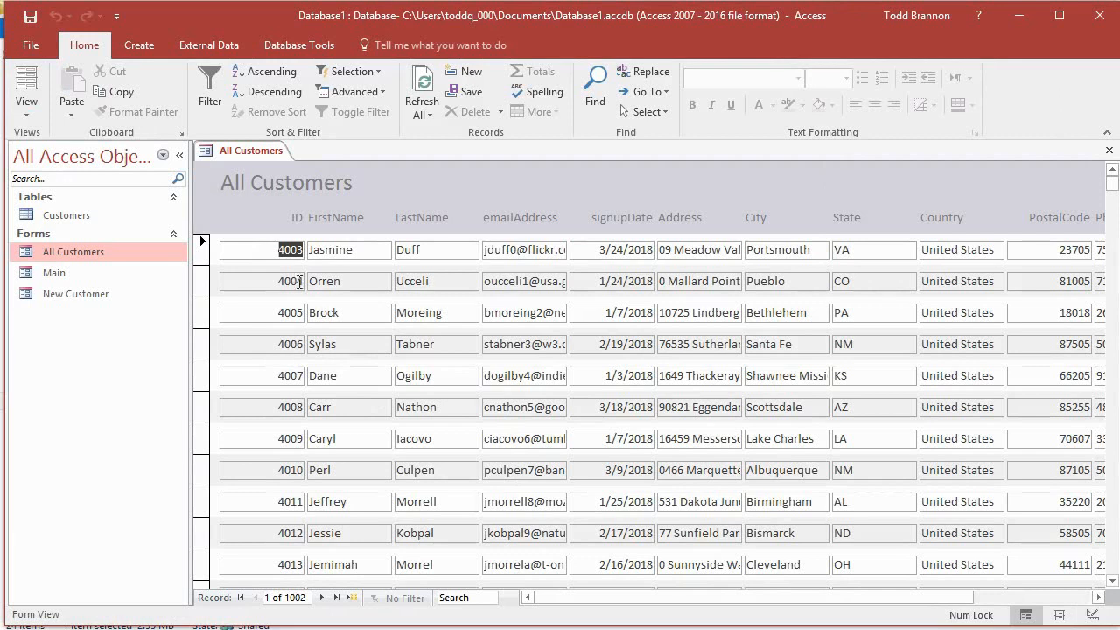
{"action": "scroll", "coordinate": [557, 433], "scroll_direction": "down", "scroll_amount": 4}
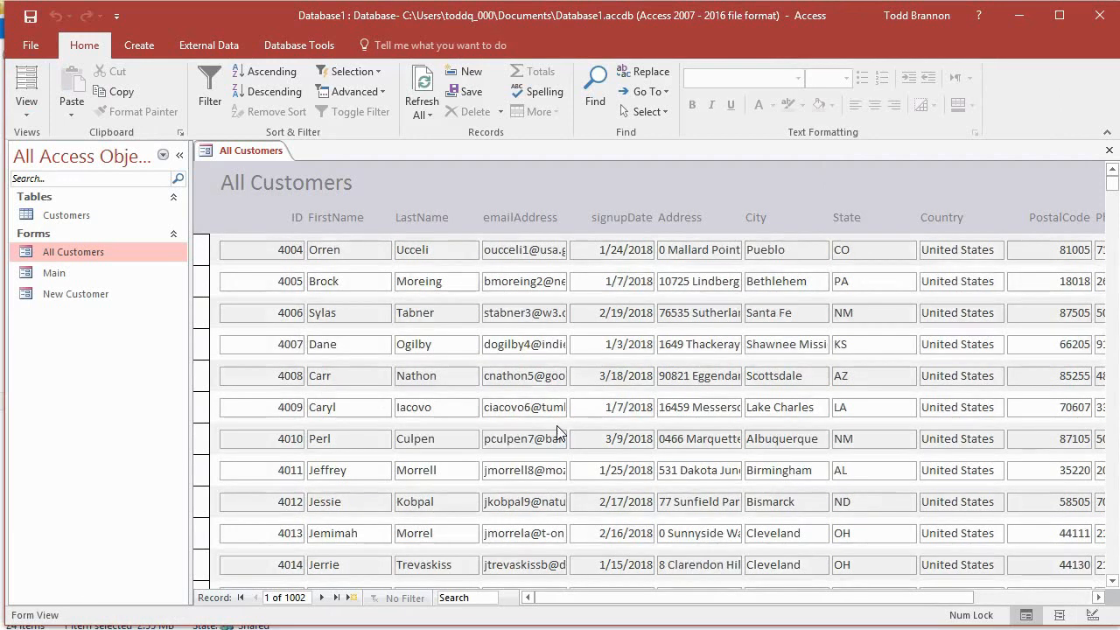
{"action": "scroll", "coordinate": [561, 440], "scroll_direction": "down", "scroll_amount": 10}
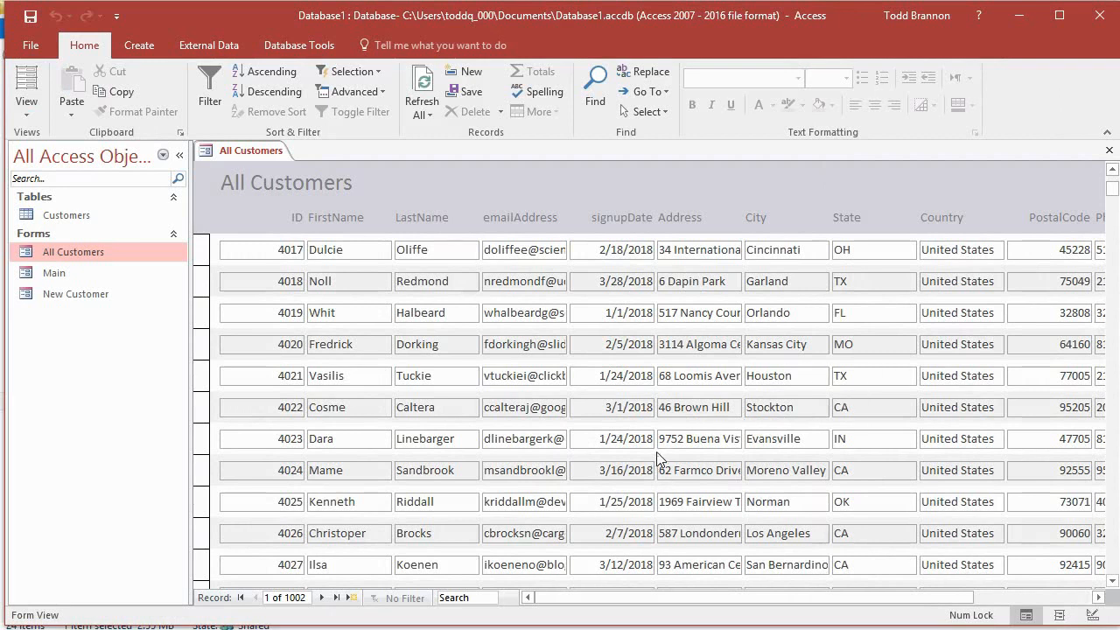
{"action": "scroll", "coordinate": [660, 462], "scroll_direction": "up", "scroll_amount": 14}
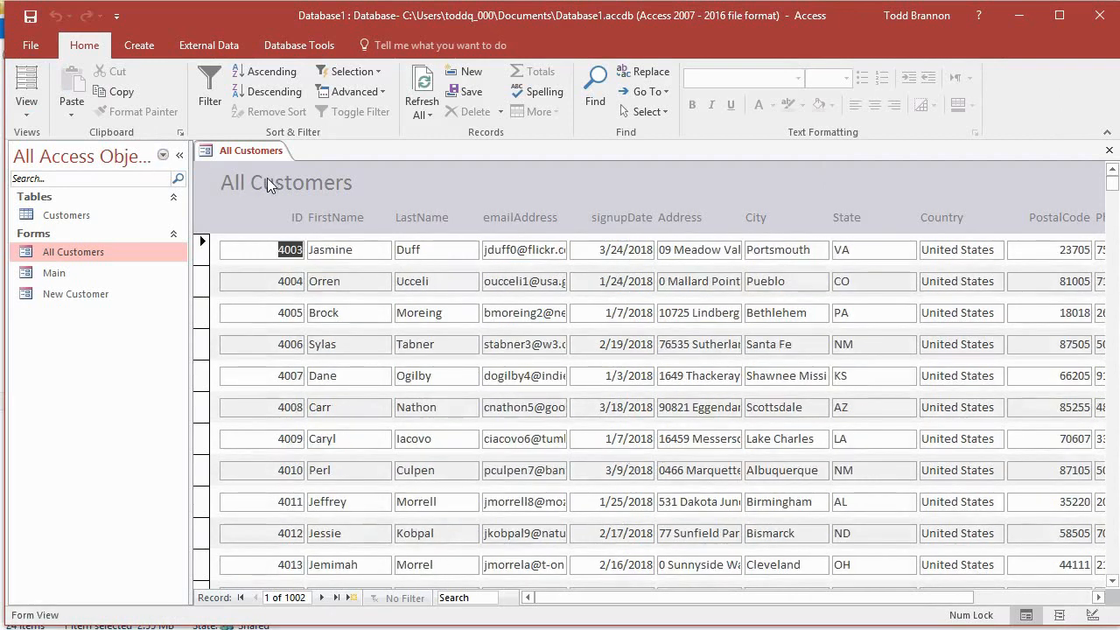
{"action": "left_click", "coordinate": [26, 109]}
{"action": "left_click", "coordinate": [61, 231]}
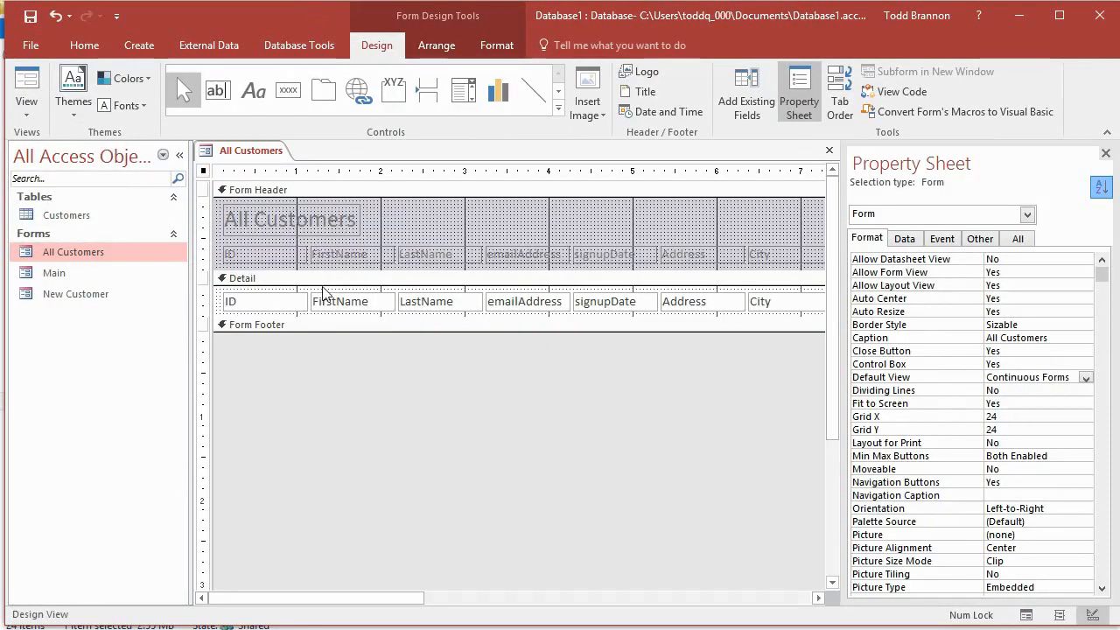
Step: Try a taller Detail section of about 1.2", check the record spacing in Form View, and return to Design View
{"action": "left_click_drag", "start_coordinate": [505, 319], "coordinate": [504, 387]}
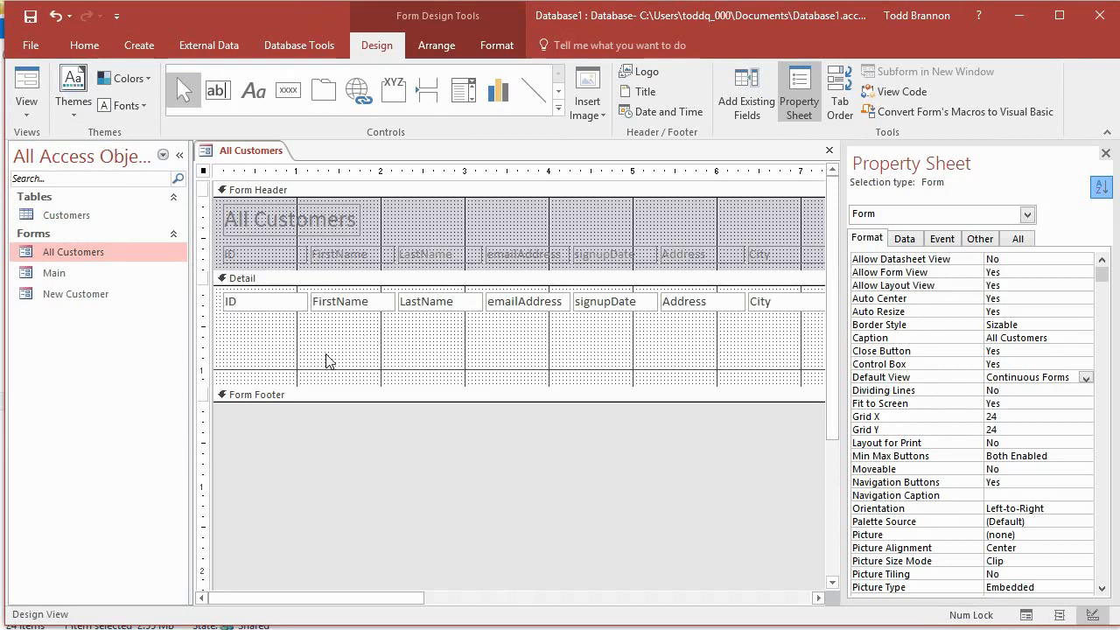
{"action": "left_click", "coordinate": [27, 88]}
{"action": "scroll", "coordinate": [493, 385], "scroll_direction": "down", "scroll_amount": 3}
{"action": "scroll", "coordinate": [487, 379], "scroll_direction": "up", "scroll_amount": 3}
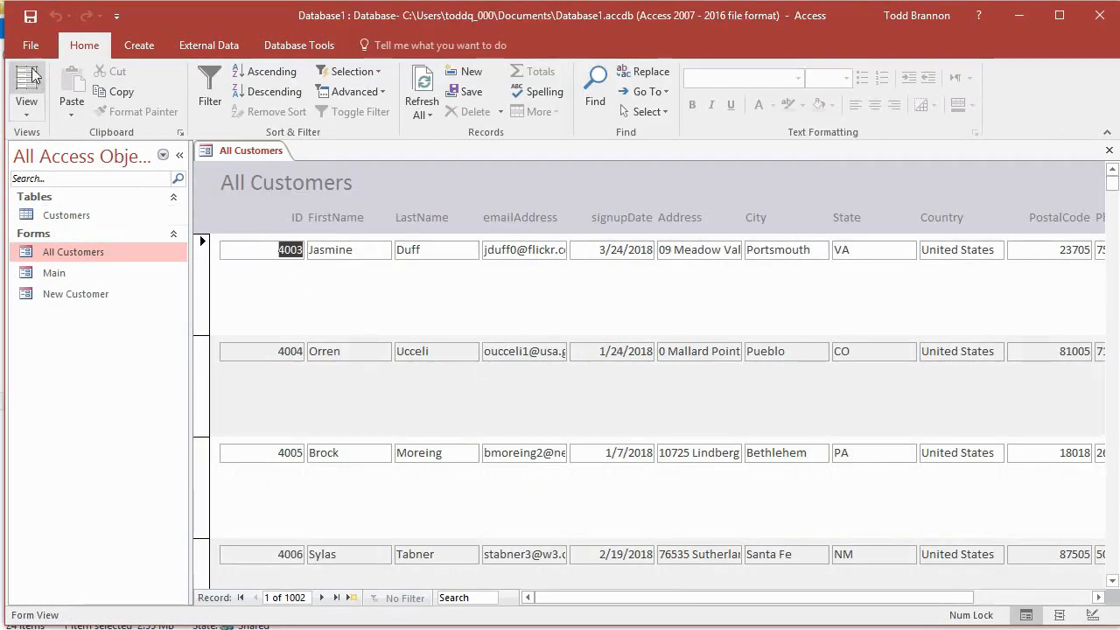
{"action": "left_click", "coordinate": [37, 106]}
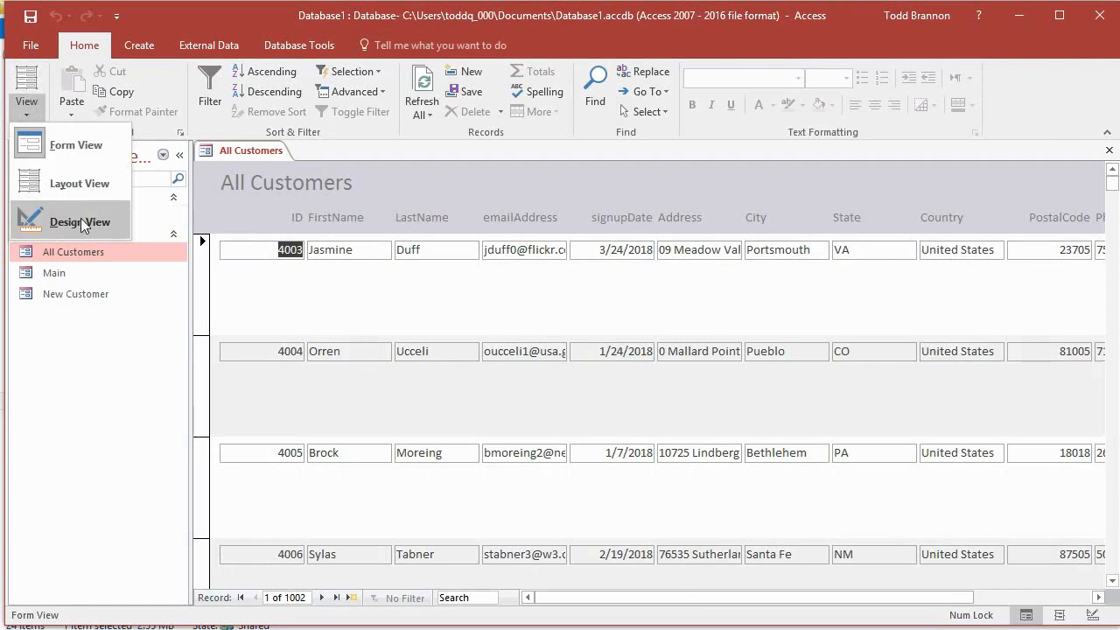
{"action": "left_click", "coordinate": [81, 221]}
Step: Shrink the Detail section to fit the text box row and move the whole row up to the section's upper edge
{"action": "left_click_drag", "start_coordinate": [503, 397], "coordinate": [496, 313]}
{"action": "left_click", "coordinate": [310, 298]}
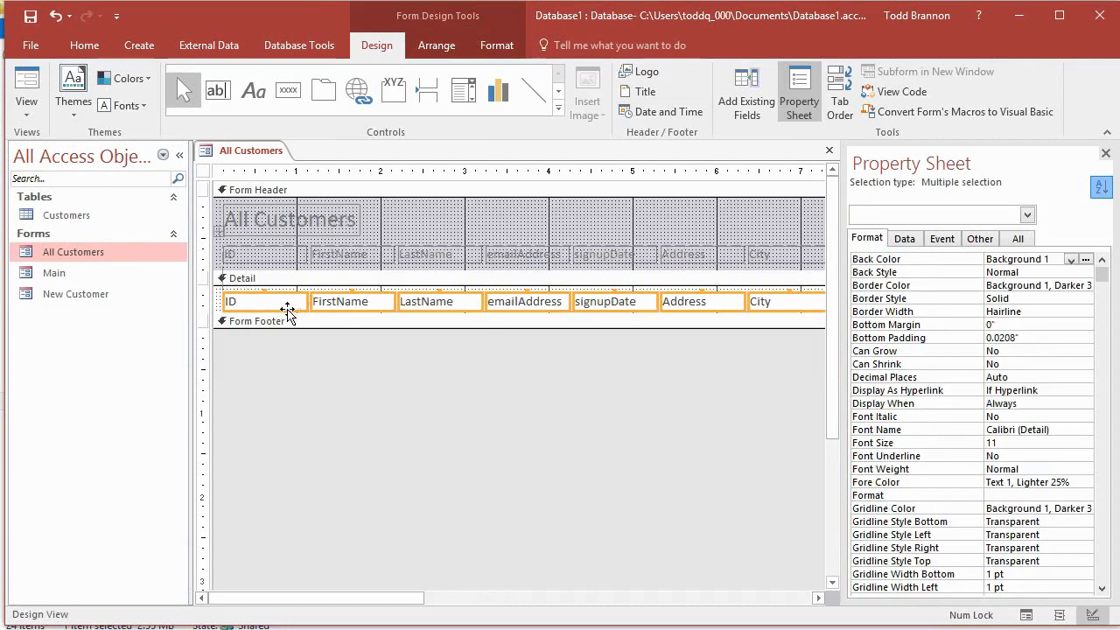
{"action": "left_click_drag", "start_coordinate": [280, 295], "coordinate": [280, 293]}
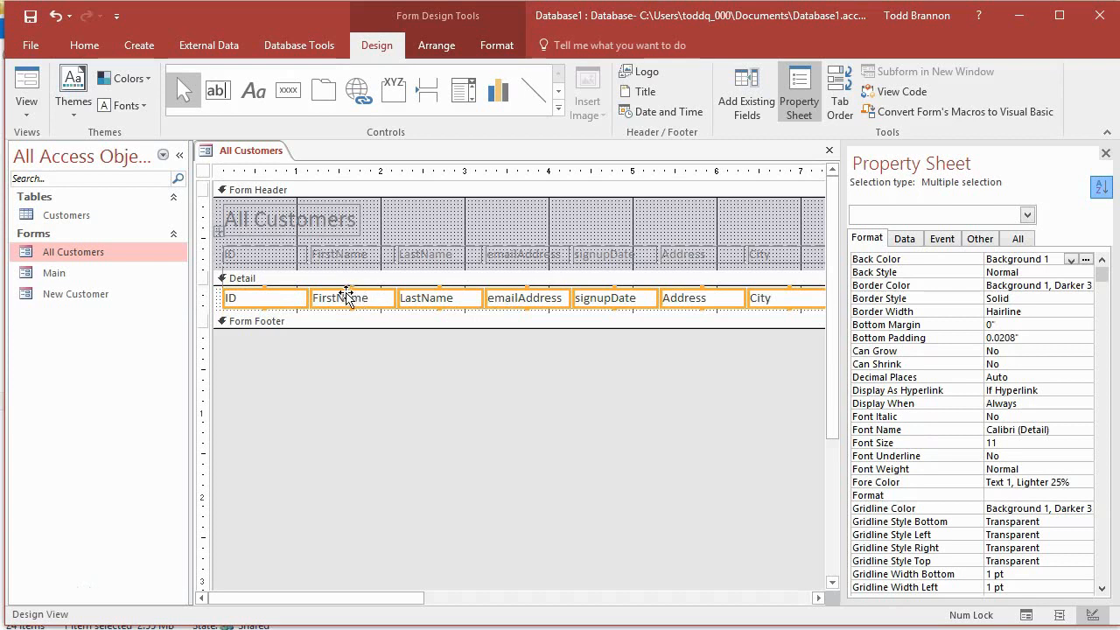
Step: Move the row of column labels down to the Form Header's lower edge and check the layout in Form View
{"action": "left_click", "coordinate": [368, 261]}
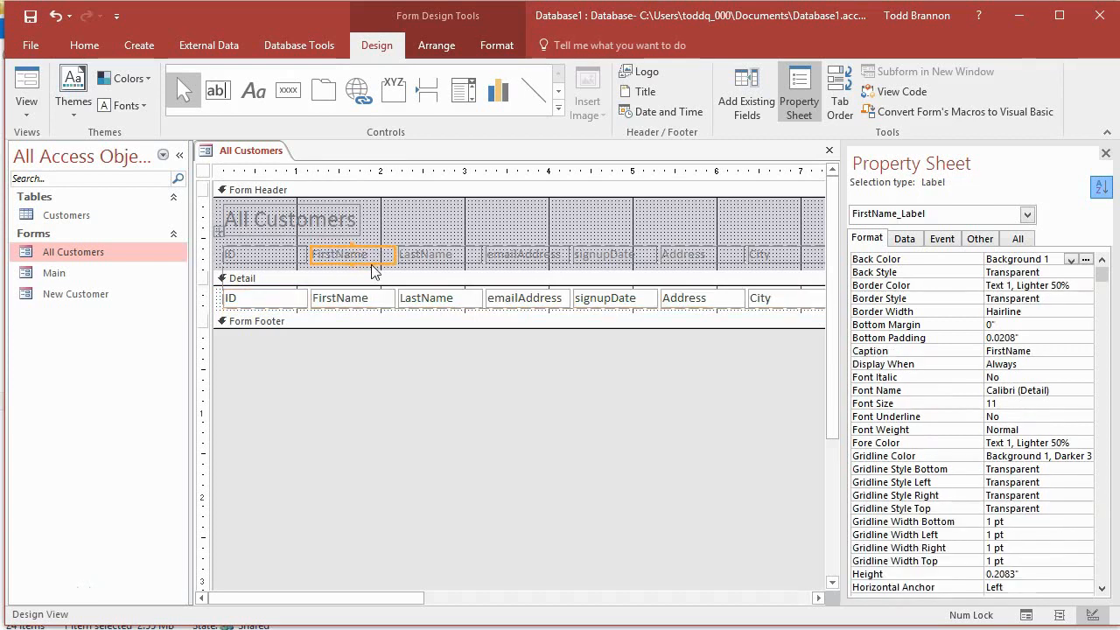
{"action": "left_click_drag", "start_coordinate": [372, 270], "coordinate": [372, 273]}
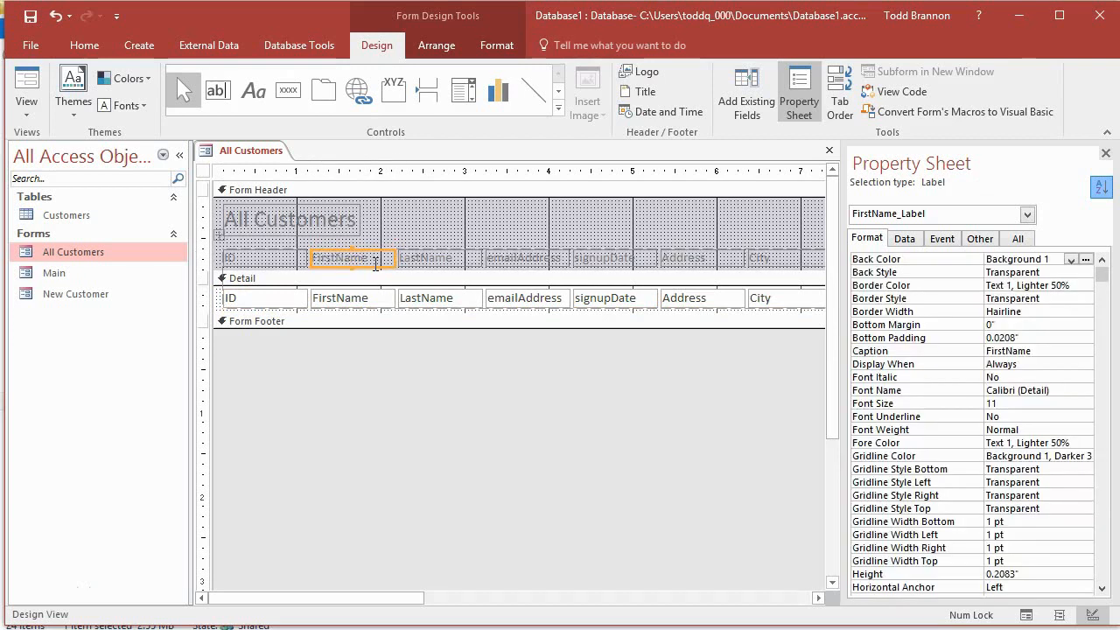
{"action": "left_click", "coordinate": [19, 86]}
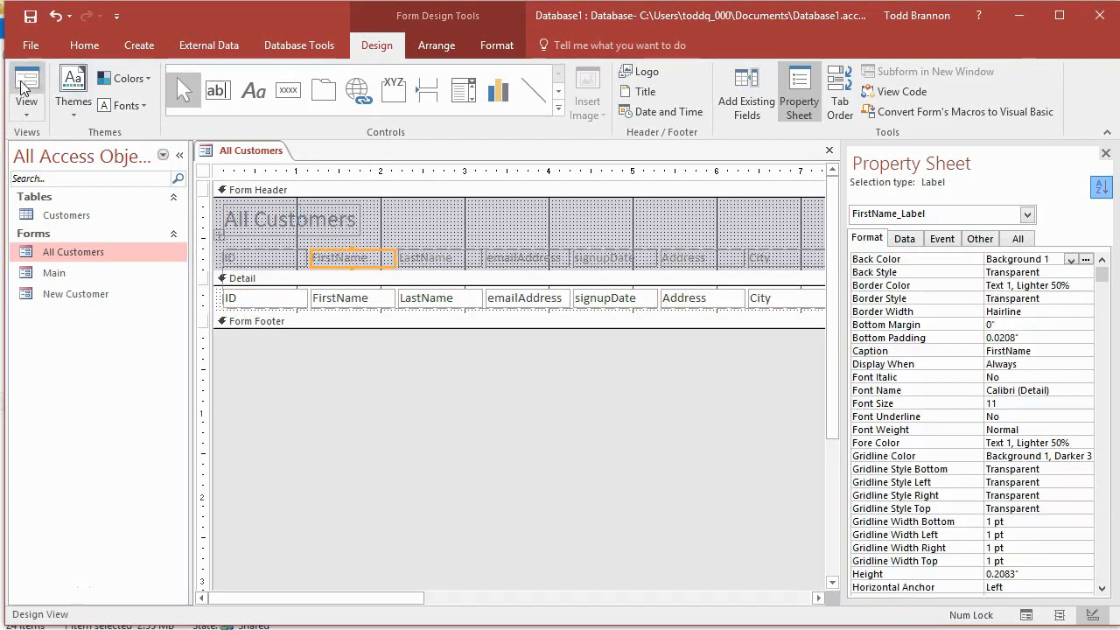
{"action": "scroll", "coordinate": [542, 433], "scroll_direction": "down", "scroll_amount": 1}
{"action": "scroll", "coordinate": [542, 433], "scroll_direction": "up", "scroll_amount": 1}
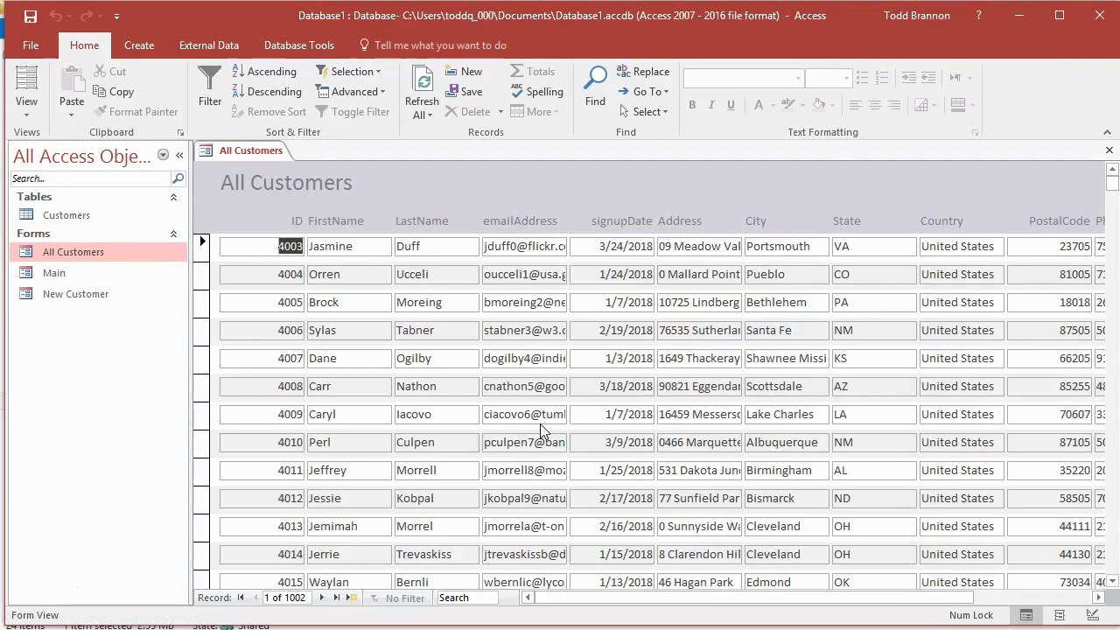